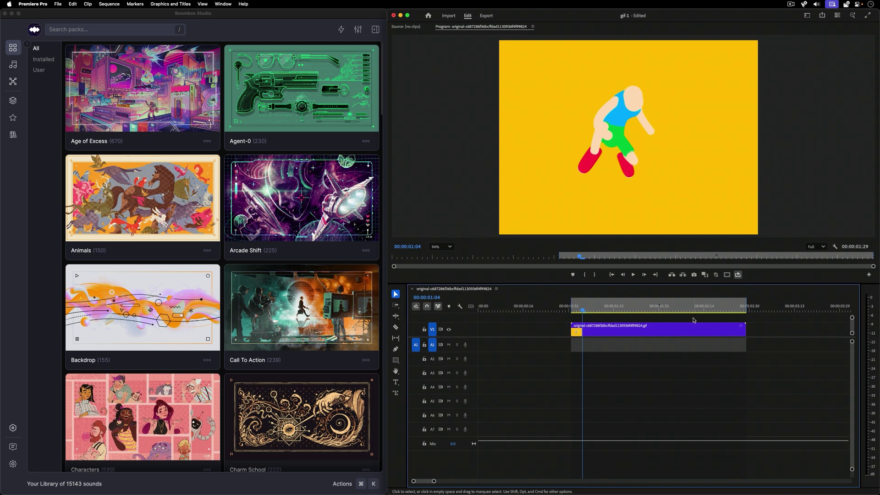
- Clear the sequence's in and out points and park the playhead at 00:00:01:00
right_click(670, 311)
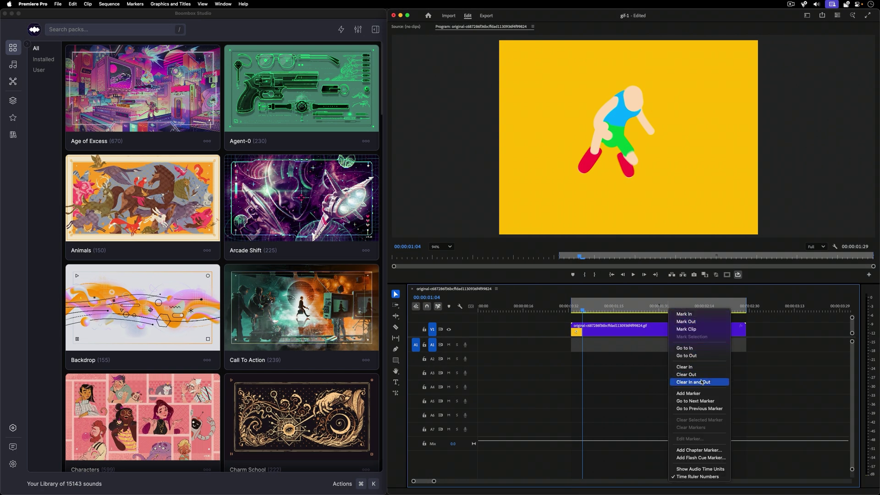
click(702, 382)
click(573, 307)
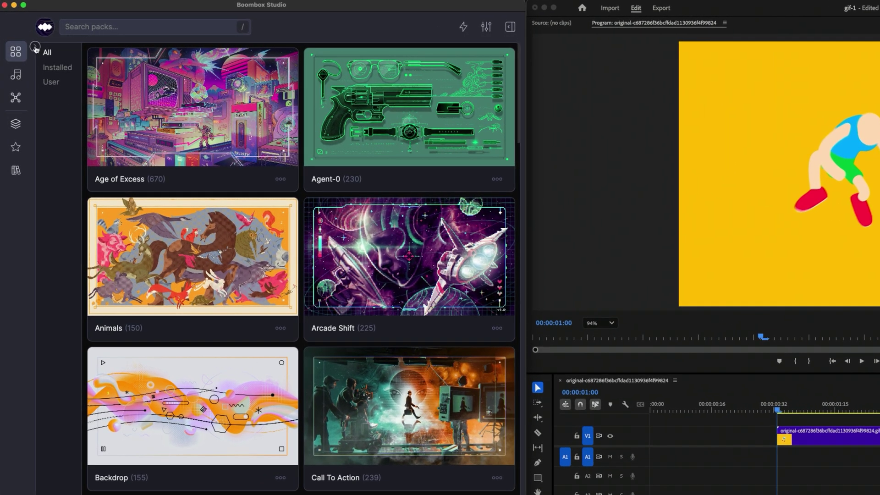
- Switch to browsing individual sounds and search the library for 'click'
click(36, 47)
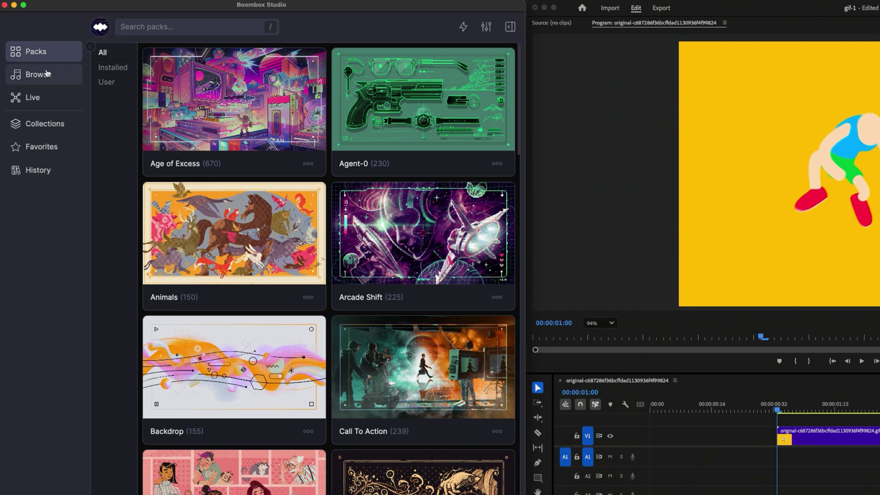
click(52, 74)
click(149, 27)
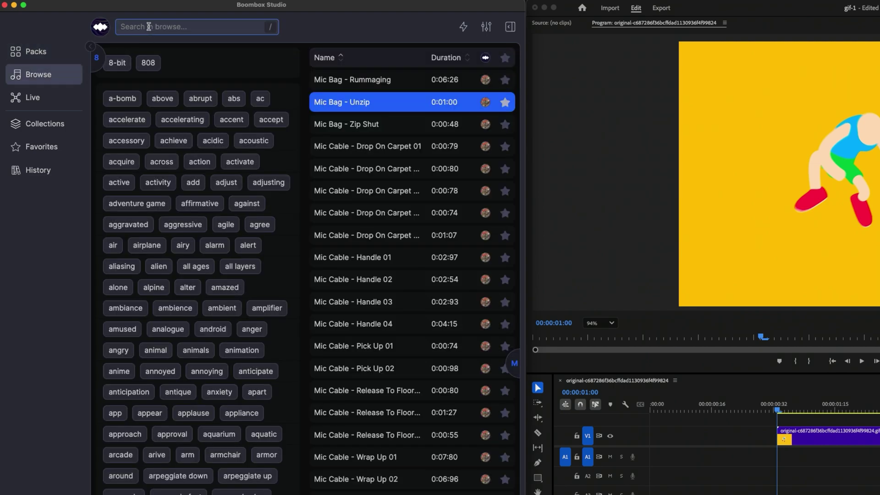
text(click)
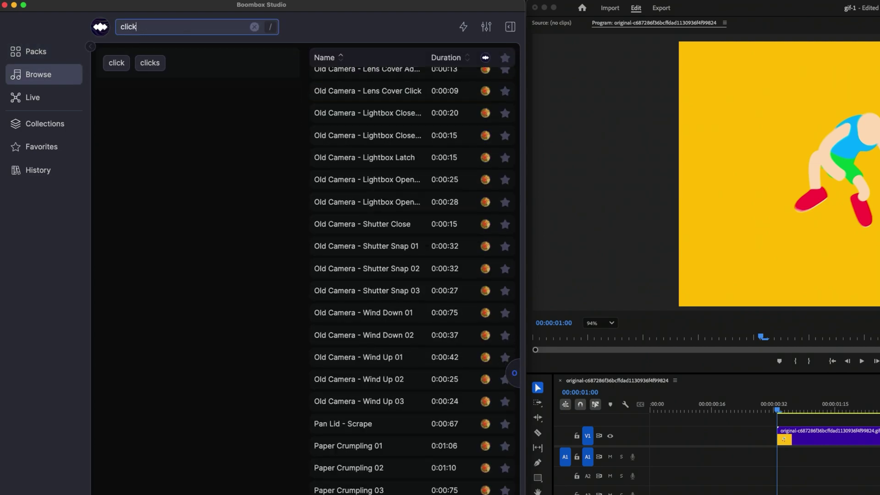
- Turn off Side by Side Layout so the sound list stacks below the tags
click(486, 27)
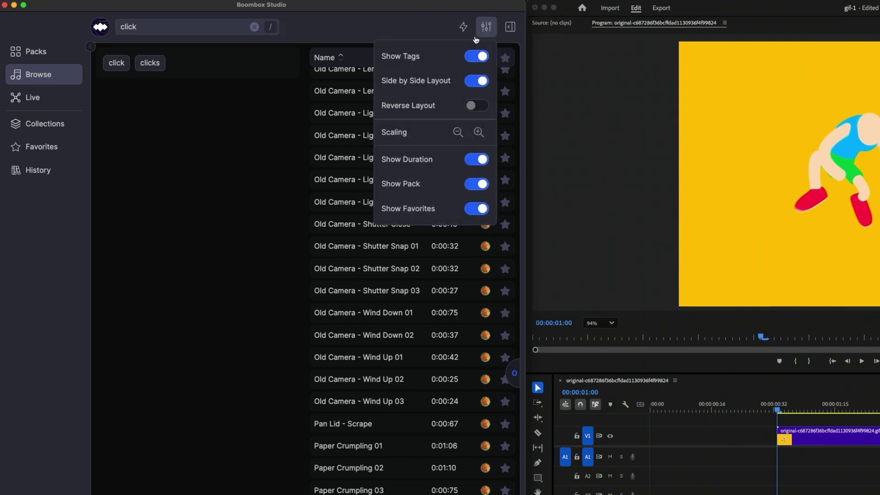
click(477, 81)
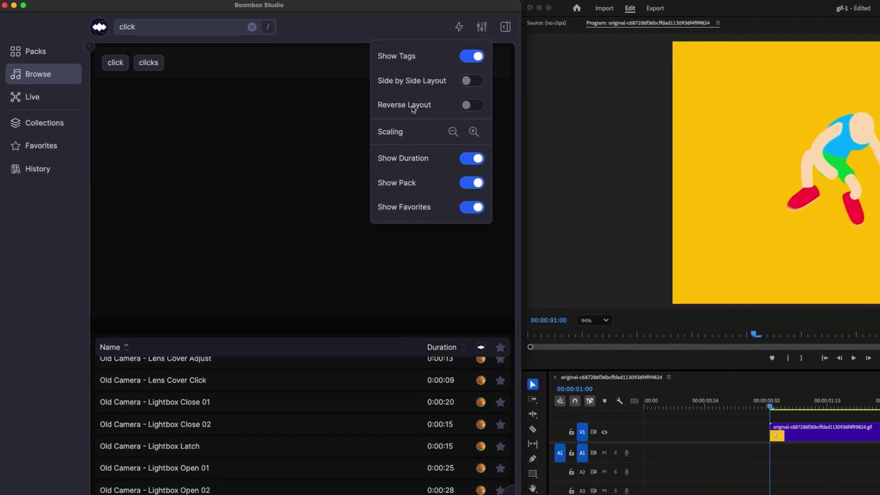
click(331, 190)
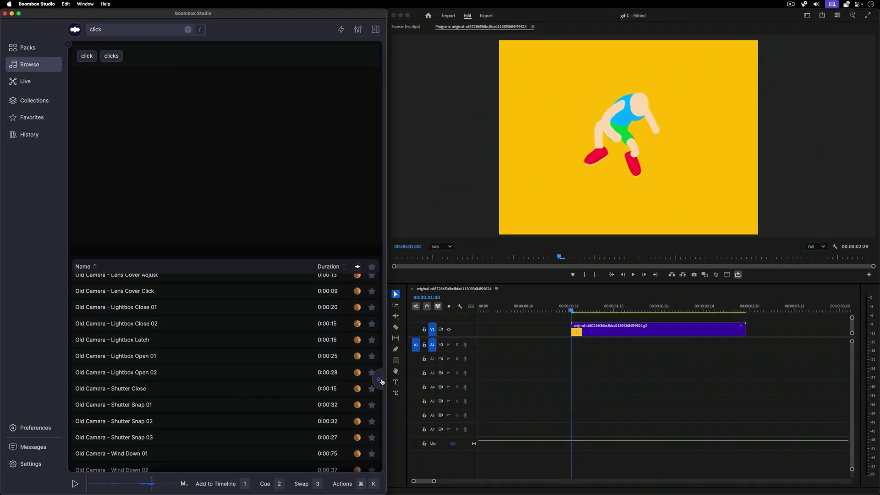
drag(382, 382, 378, 288)
- Audition Inward Click Roll 02 and Belt Click 02, then filter by the click and simple tags
click(178, 326)
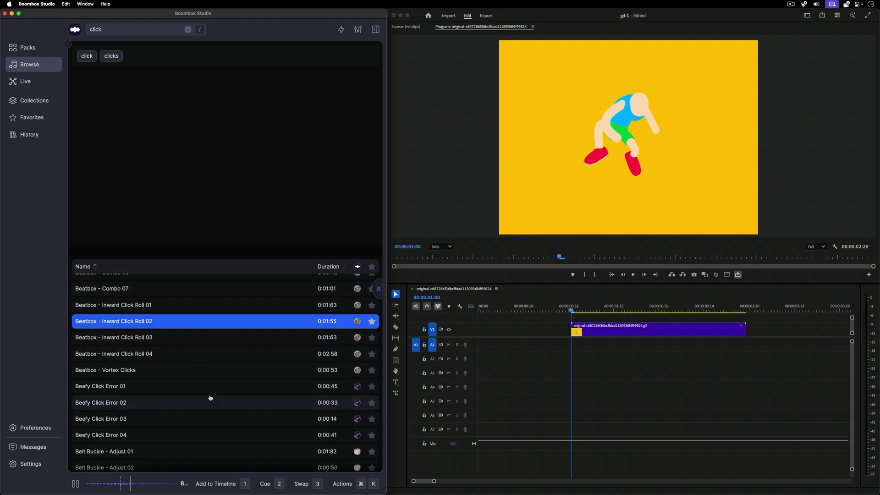
scroll(210, 398, down, 8)
click(163, 336)
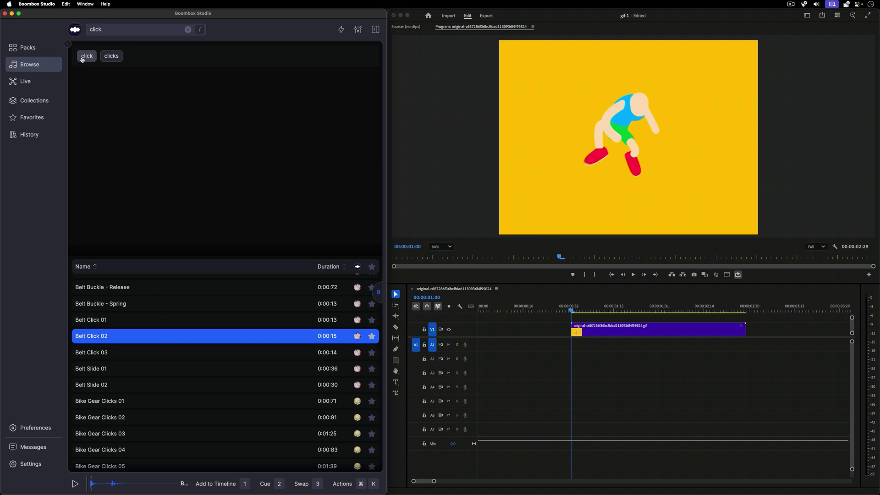
click(83, 59)
click(105, 30)
text(simple)
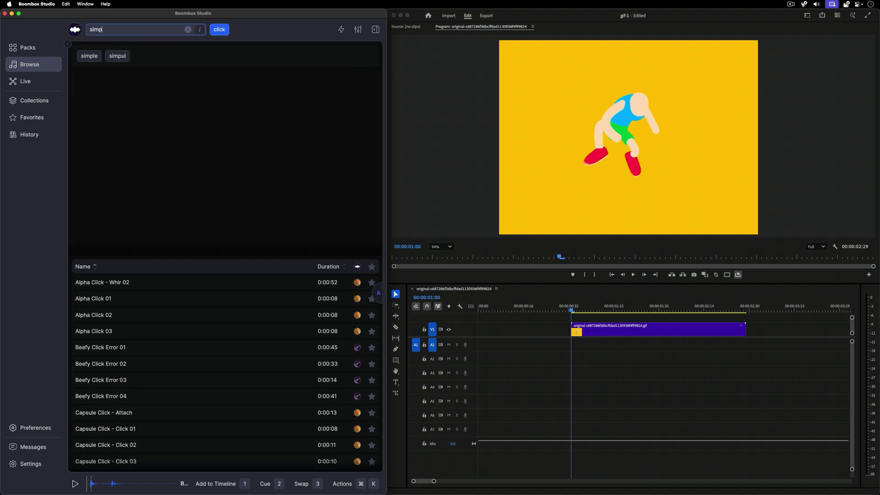
click(89, 56)
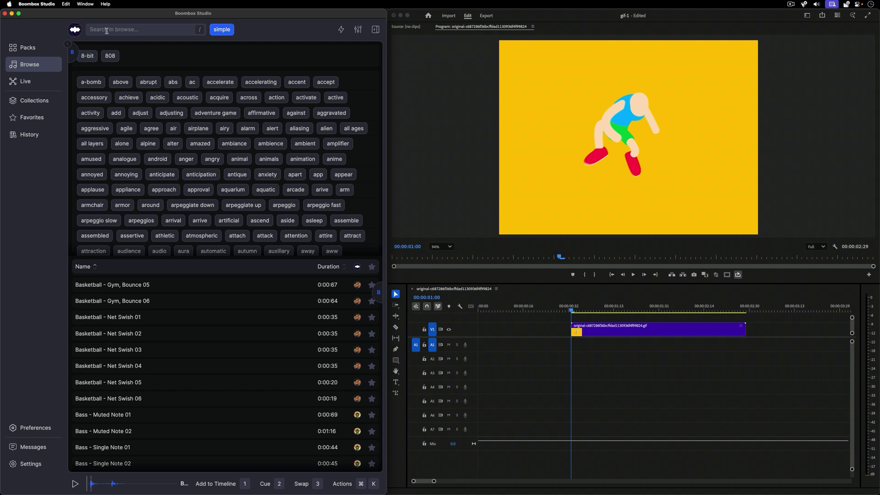
click(106, 29)
text(click)
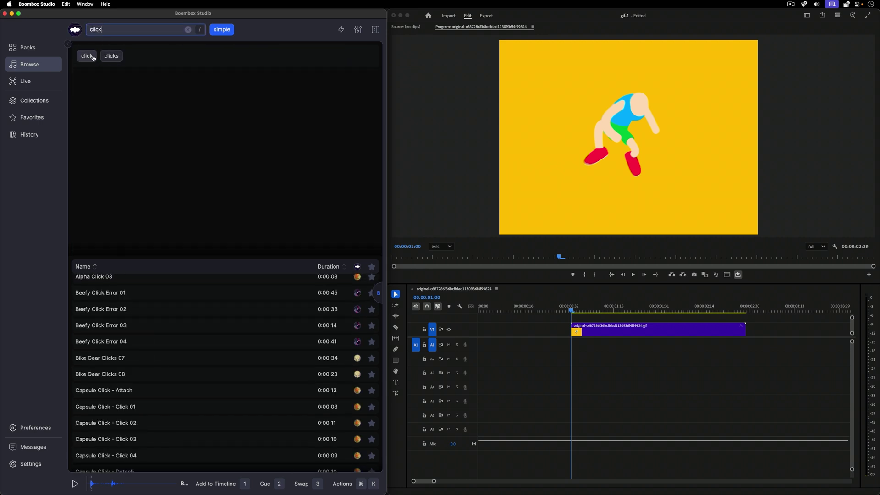
click(91, 56)
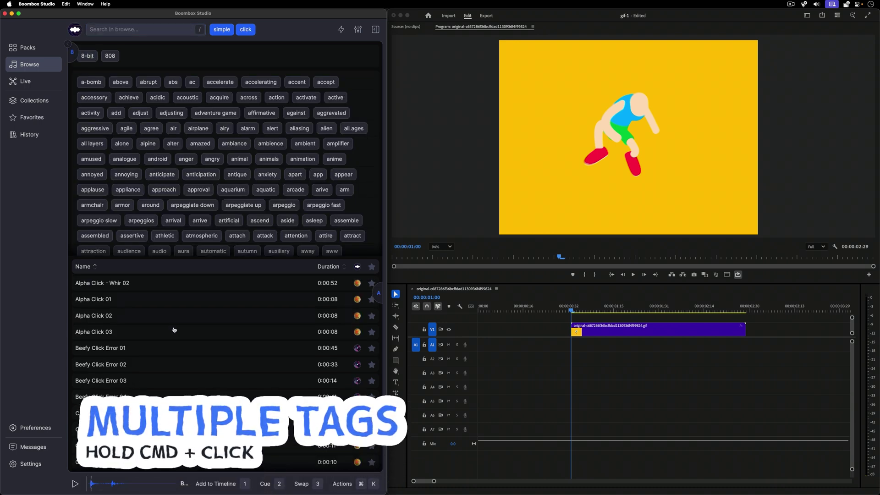
- Preview the Alpha Click results and add Alpha Click 01 to the timeline at the playhead
click(175, 333)
key(Down)
key(Down)
key(Down)
key(Down)
key(Down)
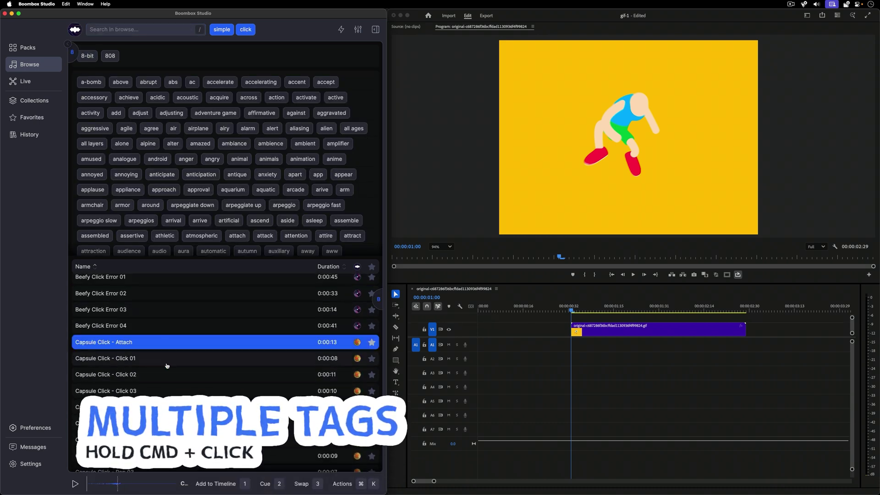
scroll(168, 371, down, 3)
click(167, 373)
scroll(140, 316, up, 5)
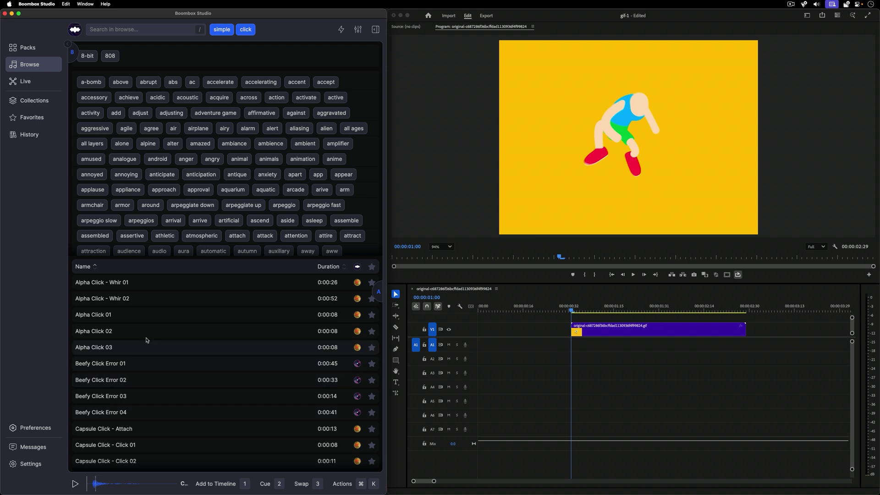
click(140, 299)
click(144, 316)
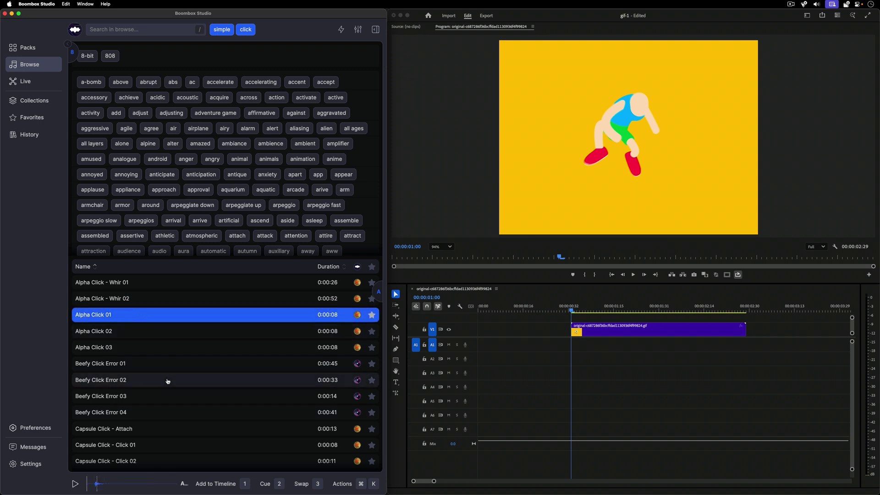
key(1)
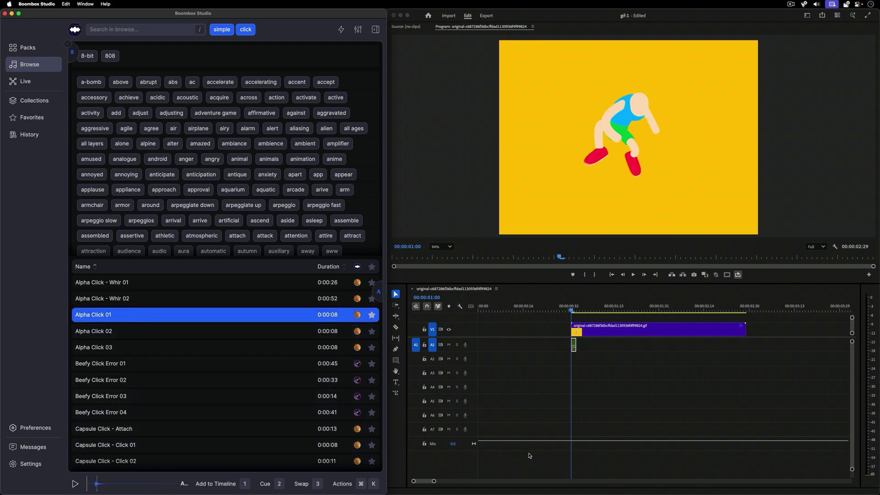
- Move the Premiere playhead to about 00:00:01:29, clear the tag filters and search 'smack'
click(593, 312)
drag(591, 311, 654, 327)
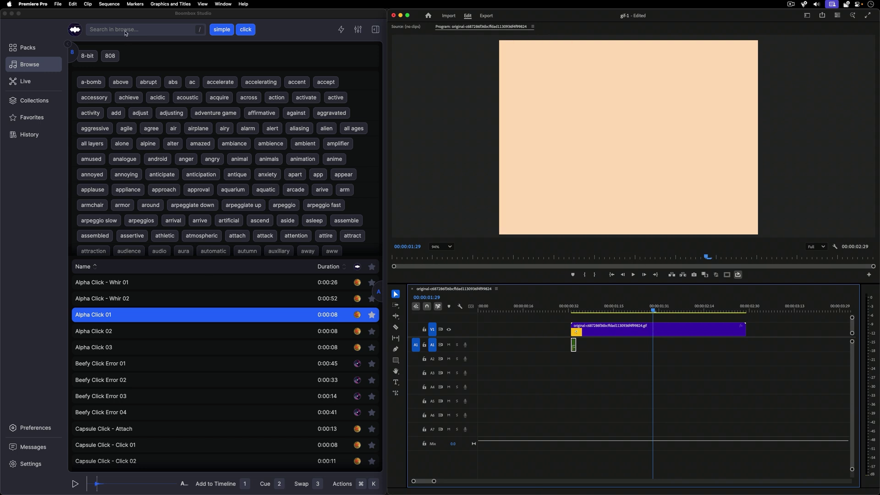
click(245, 35)
key(BackSpace)
key(BackSpace)
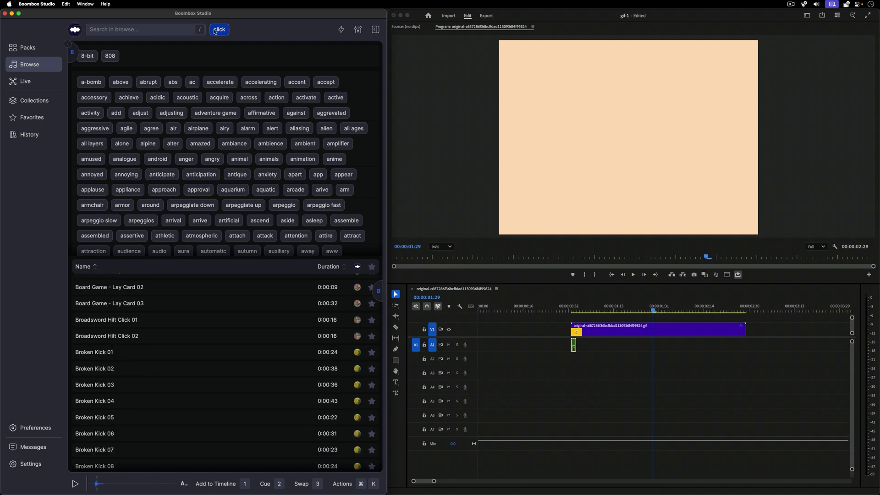
click(183, 30)
text(smack)
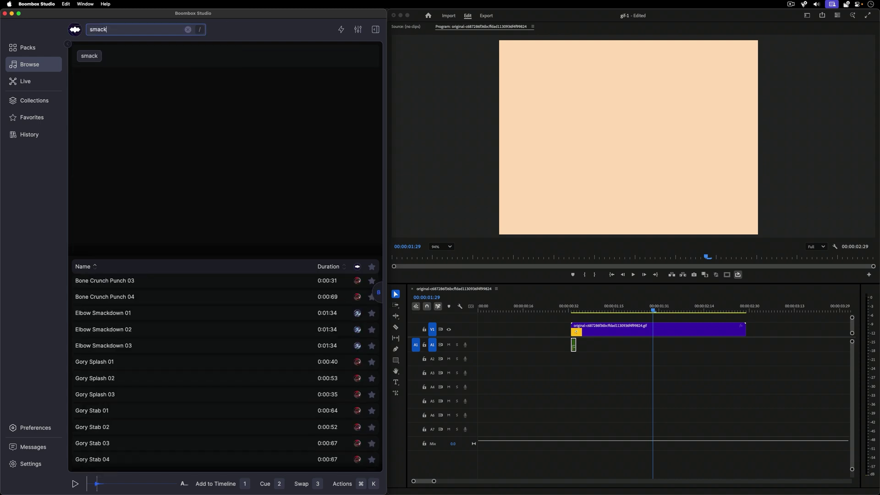
- Audition the smack sounds and add Lip Smack 01 to the timeline at the playhead
click(192, 296)
click(190, 331)
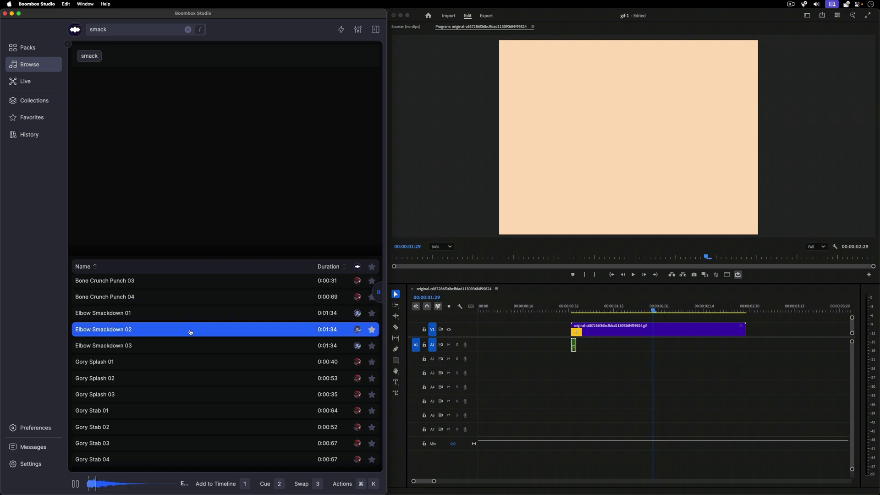
scroll(186, 389, down, 5)
click(177, 385)
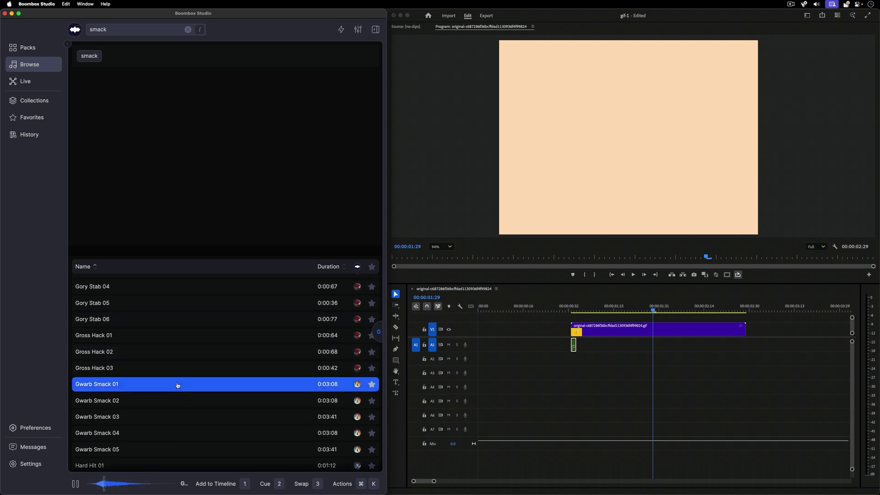
scroll(178, 385, down, 5)
click(178, 386)
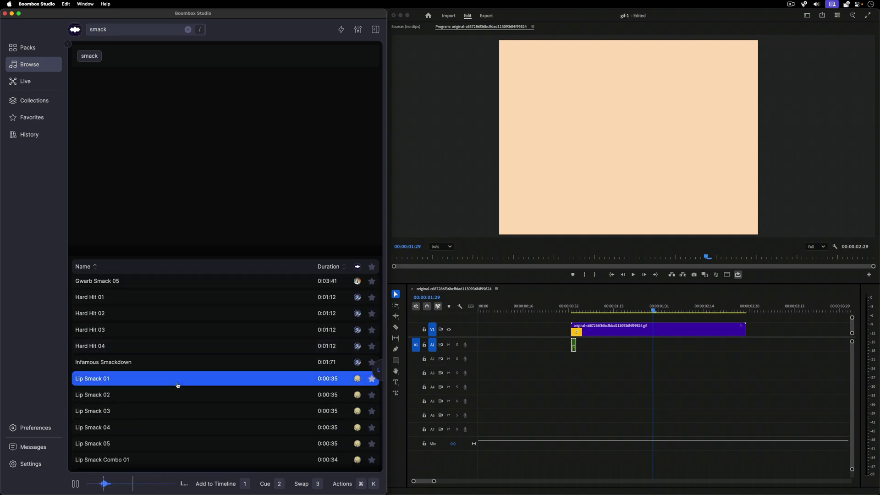
key(1)
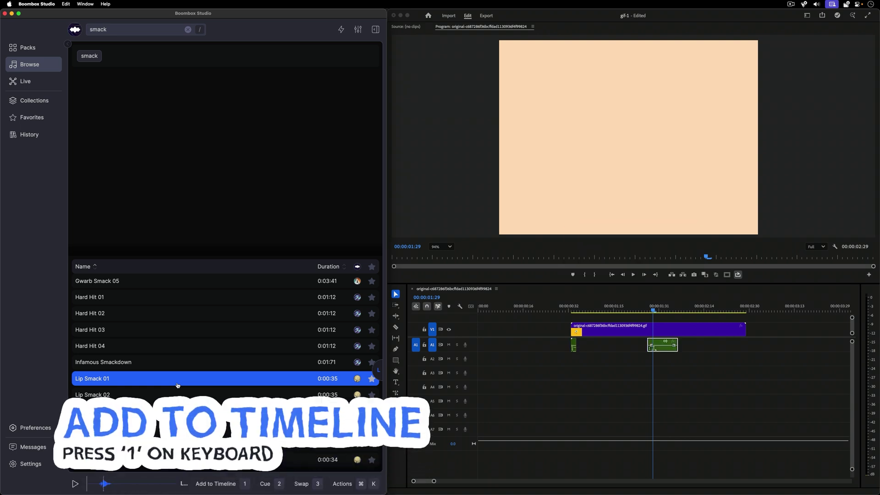
- Layer Rubber Mat - Drum with Hand 03 onto a second audio track, then audition Wood Plank 02
scroll(178, 385, down, 1)
scroll(164, 351, down, 10)
click(164, 346)
key(1)
scroll(164, 345, down, 1)
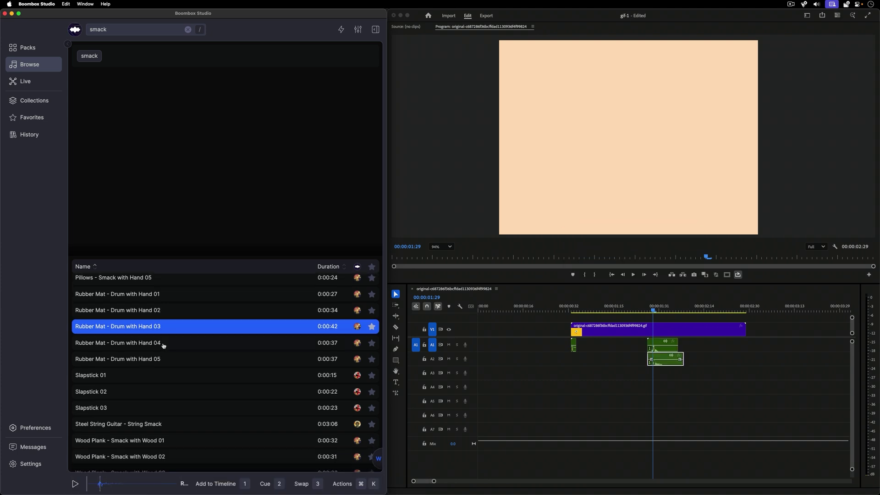
click(174, 448)
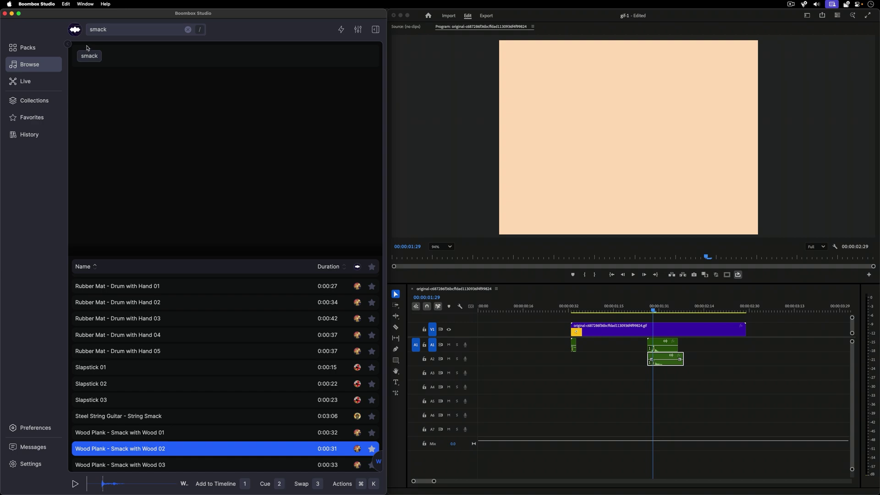
- Search 'meat', audition the Meaty Slap sounds, and show details and tags for Meaty Slap 01
click(186, 30)
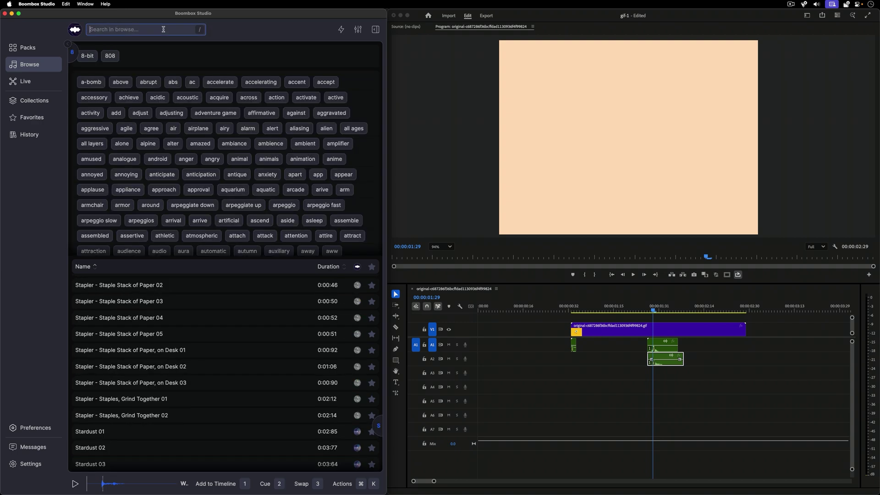
text(meat)
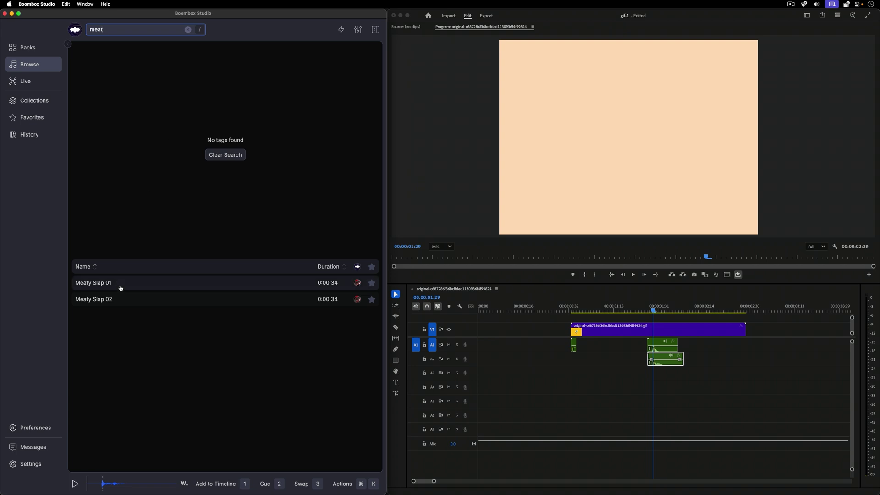
click(119, 284)
click(122, 298)
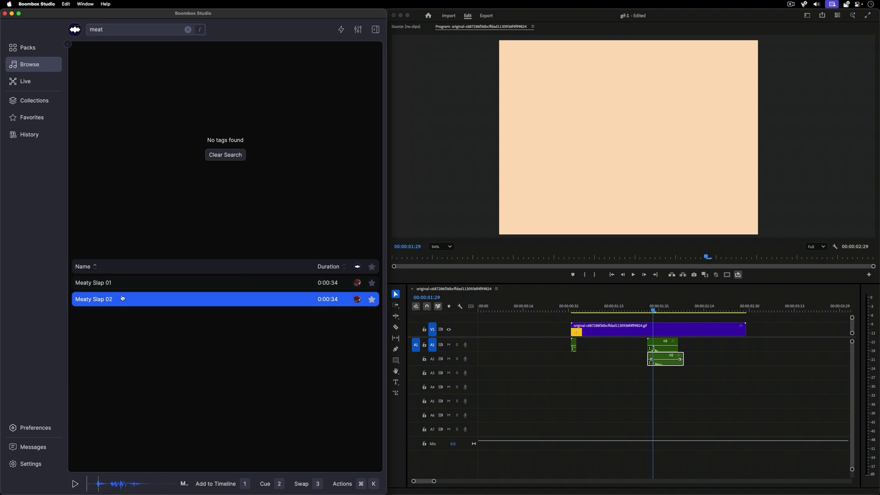
click(121, 285)
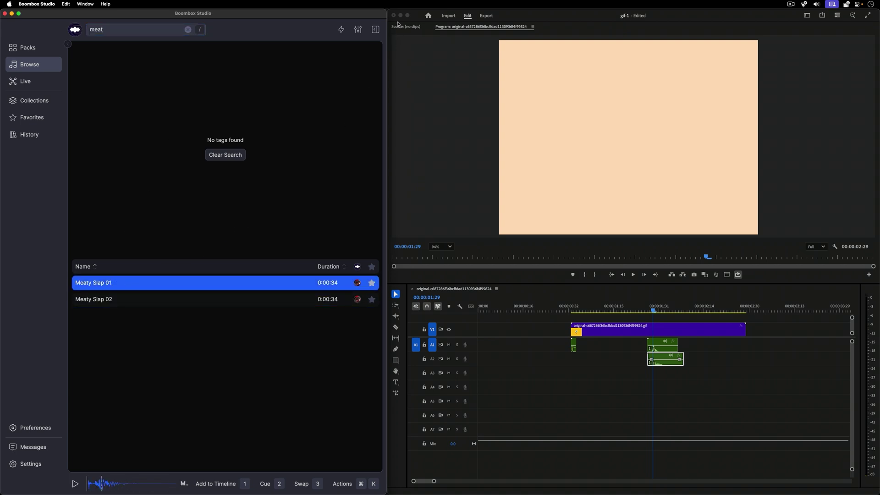
click(375, 30)
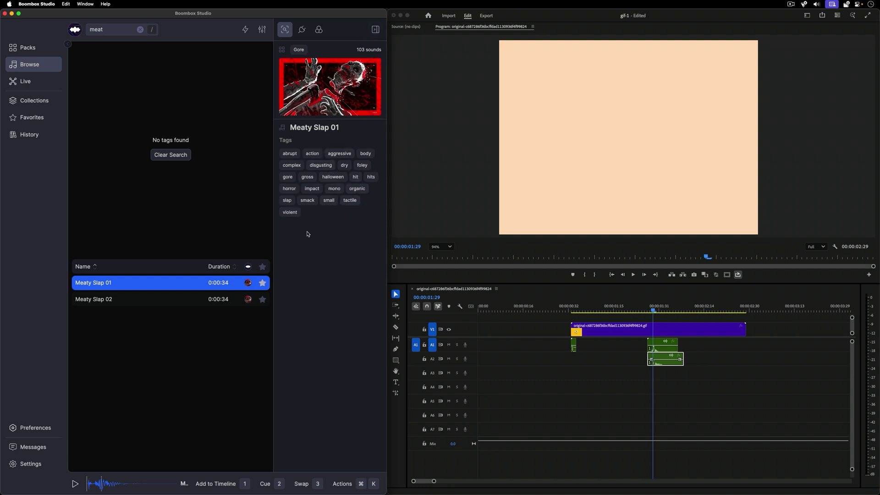
- Browse the Gore pack's sounds, previewing Blood Splatter and Cartilage Scoop, then remove the Gore filter
click(249, 284)
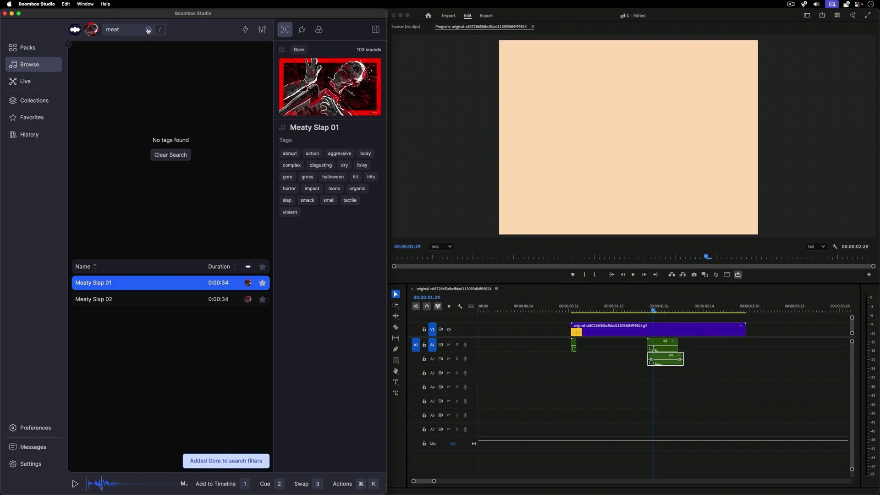
click(148, 30)
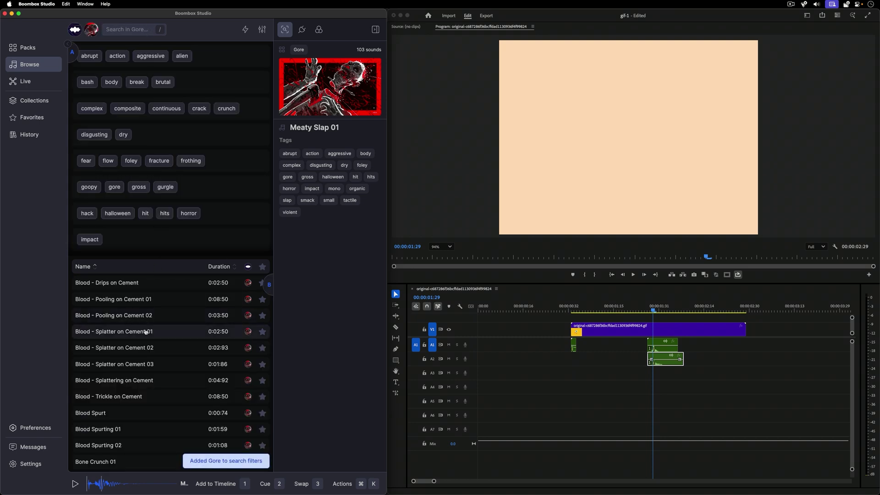
click(147, 332)
scroll(147, 366, down, 3)
scroll(145, 367, down, 4)
click(146, 366)
scroll(145, 367, down, 7)
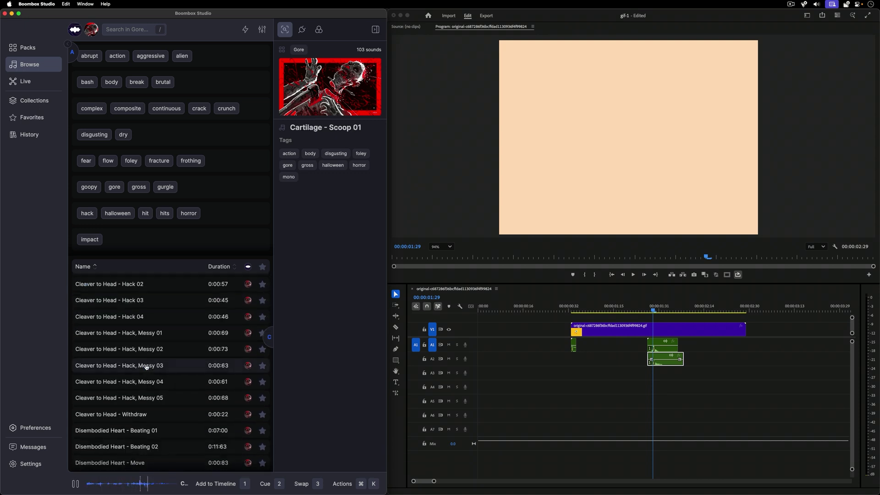
scroll(146, 366, down, 4)
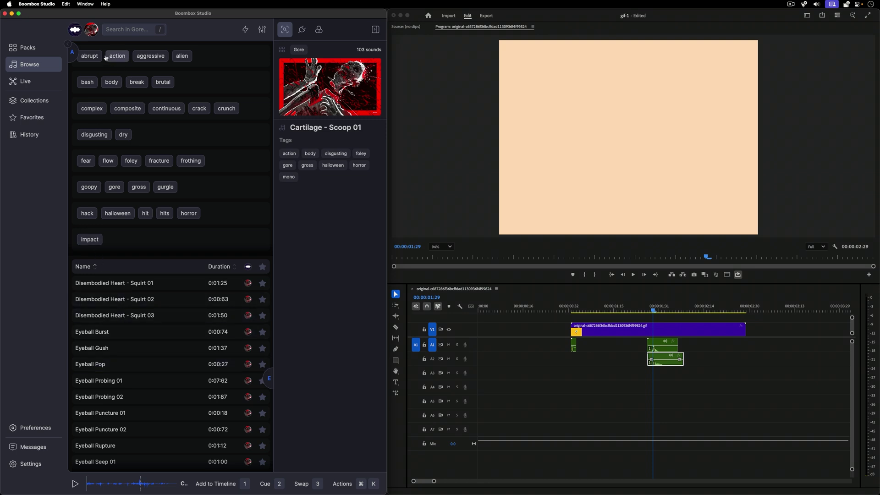
click(90, 29)
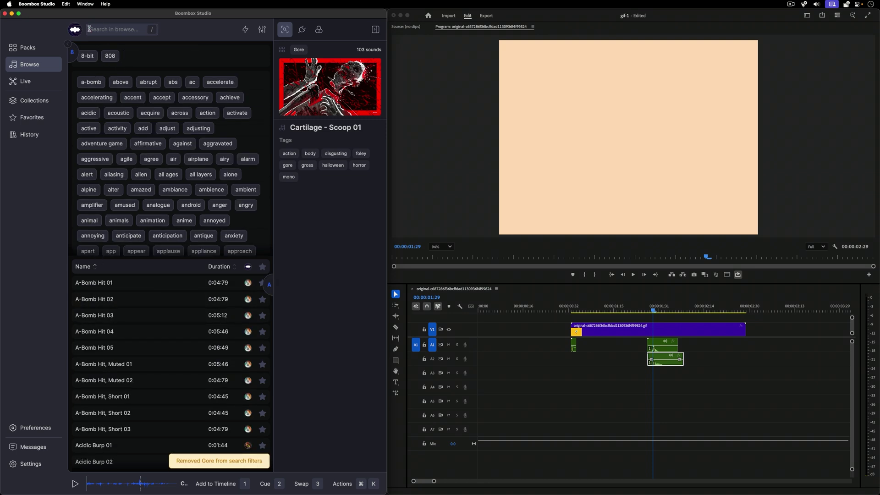
click(102, 29)
- Filter by the impact tag, preview ball hits, and add Basketball - Catch 04 to the timeline
text(hit)
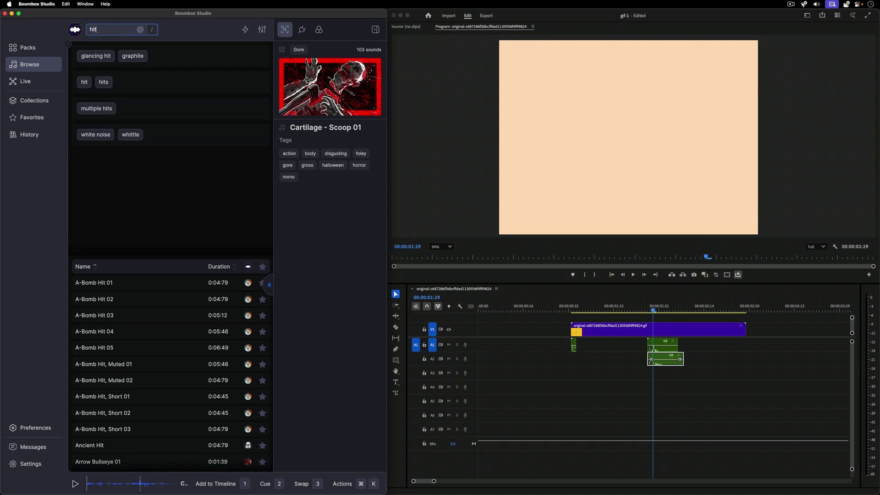
text(impac)
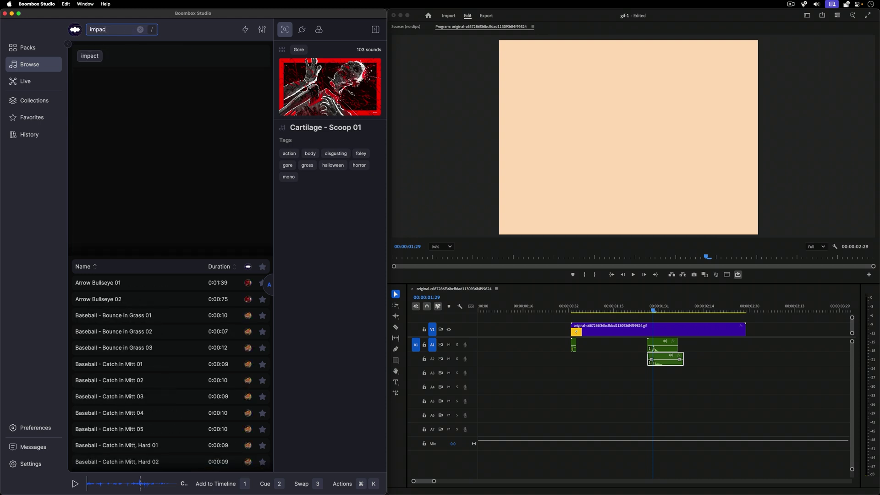
click(94, 56)
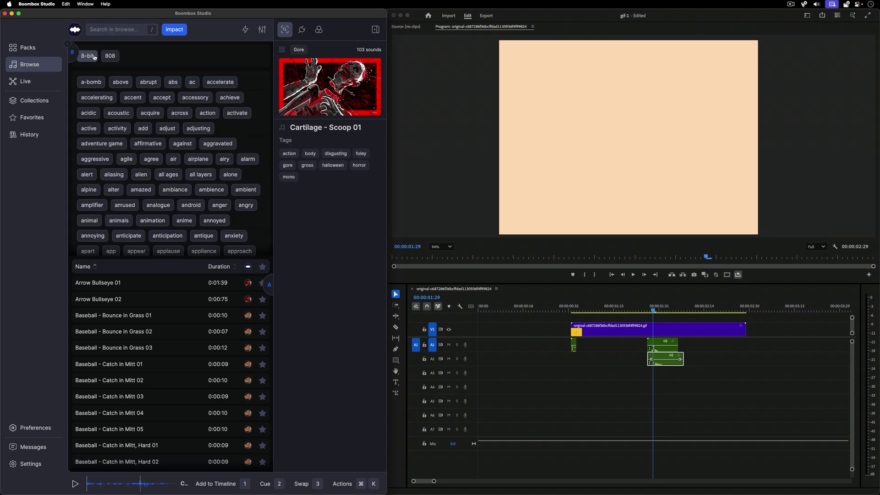
scroll(159, 373, down, 10)
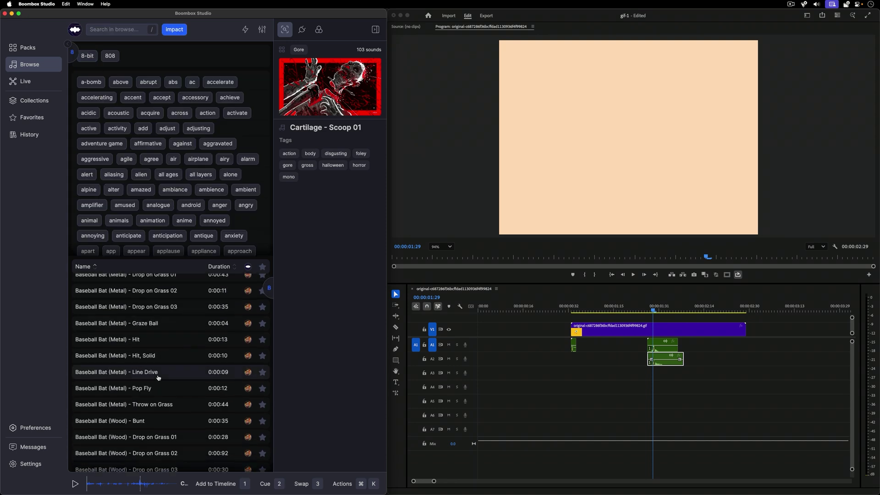
click(131, 340)
scroll(131, 343, down, 5)
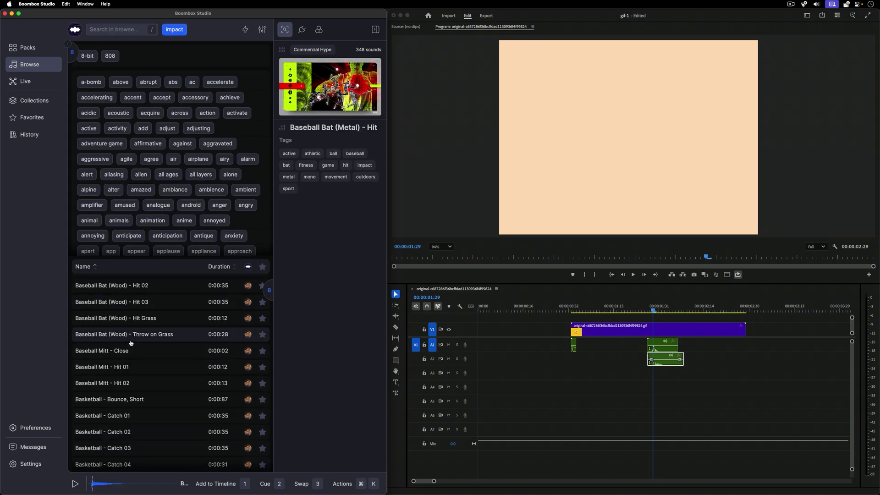
click(138, 368)
click(146, 402)
scroll(145, 394, down, 5)
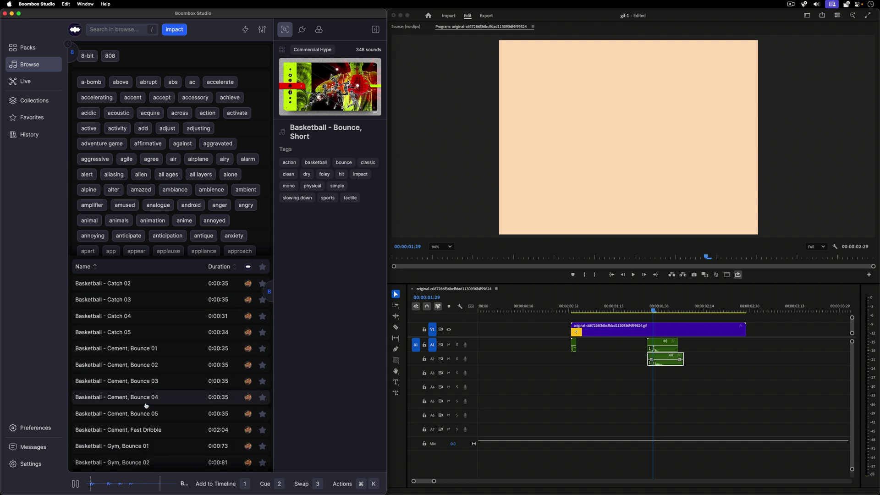
click(131, 315)
key(1)
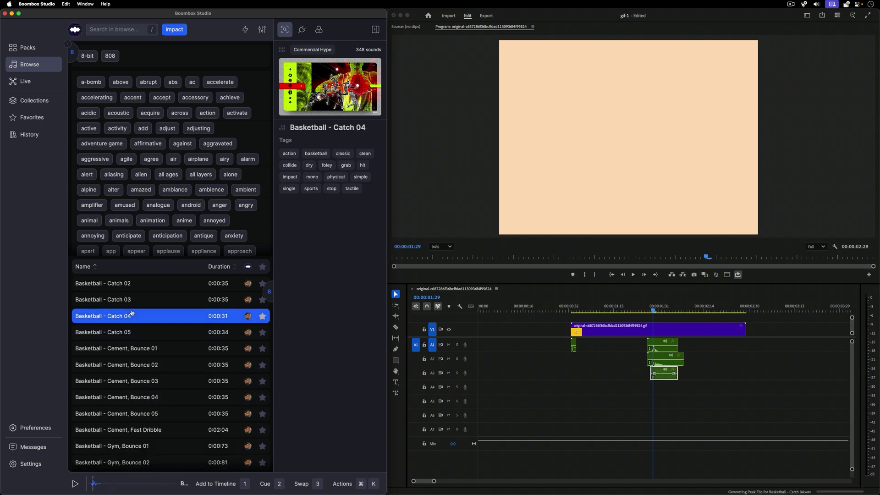
- Play back the sequence to hear the stacked sounds, then park the playhead at the animation's end
drag(630, 308, 564, 313)
key(space)
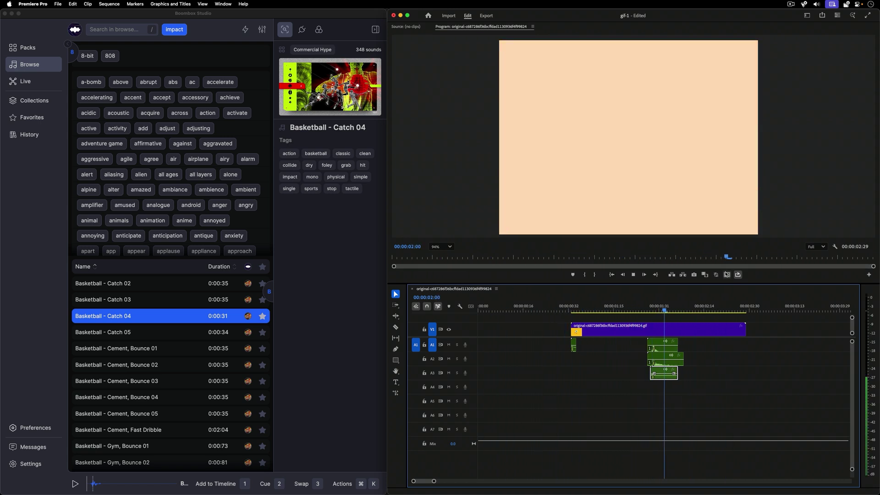
key(space)
drag(694, 315, 746, 321)
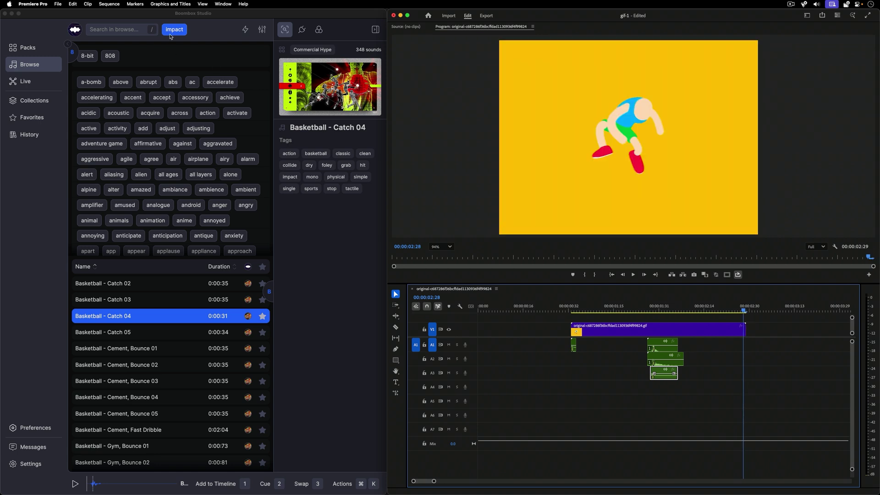
- Replace the impact filter with the camera and click tag filters
click(123, 29)
key(BackSpace)
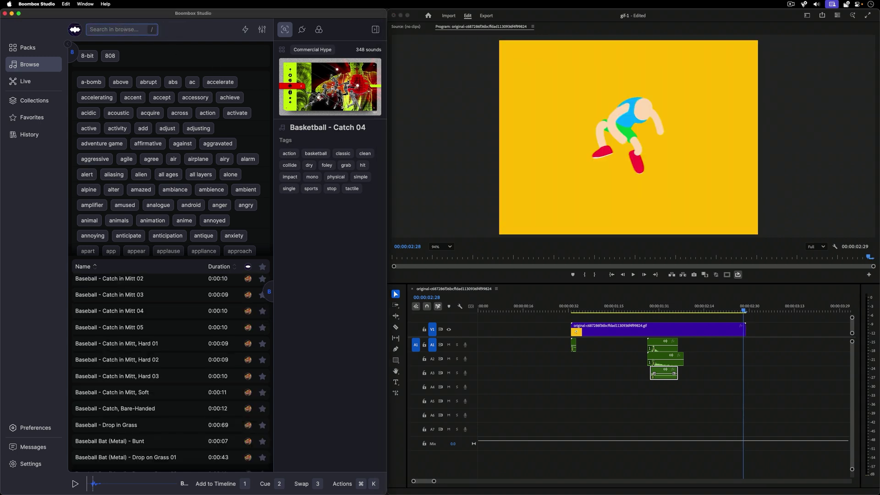
text(camera)
key(Return)
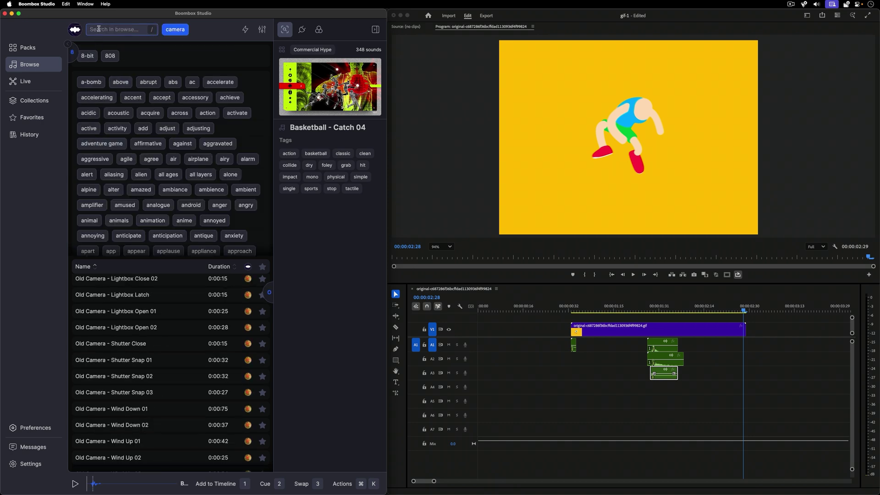
text(click)
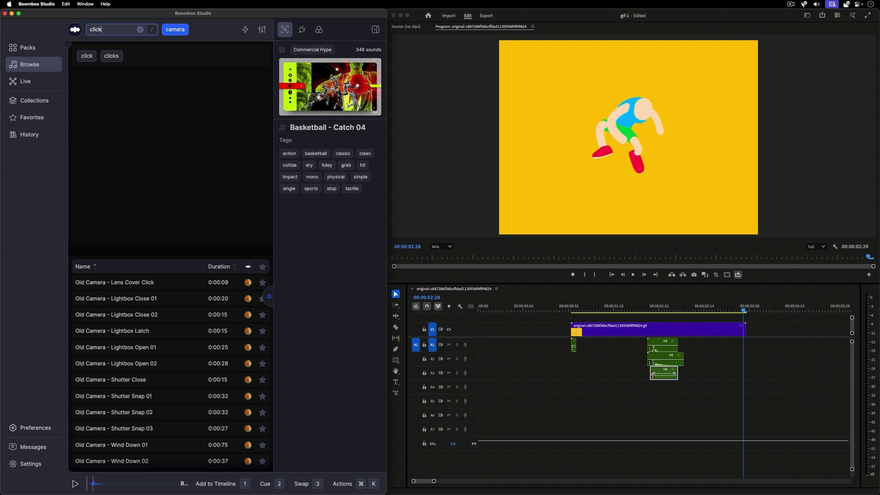
click(87, 56)
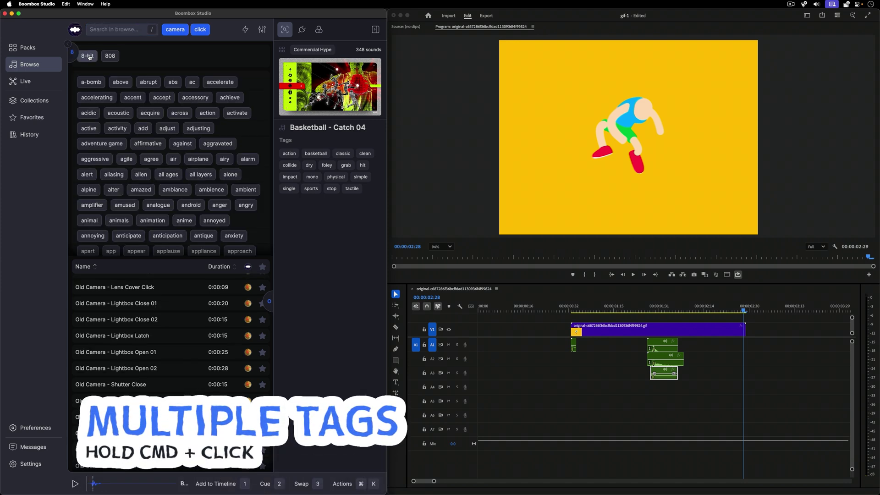
- Select Old Camera - Lightbox Close 02 and add it to the timeline at the playhead
click(126, 335)
key(Up)
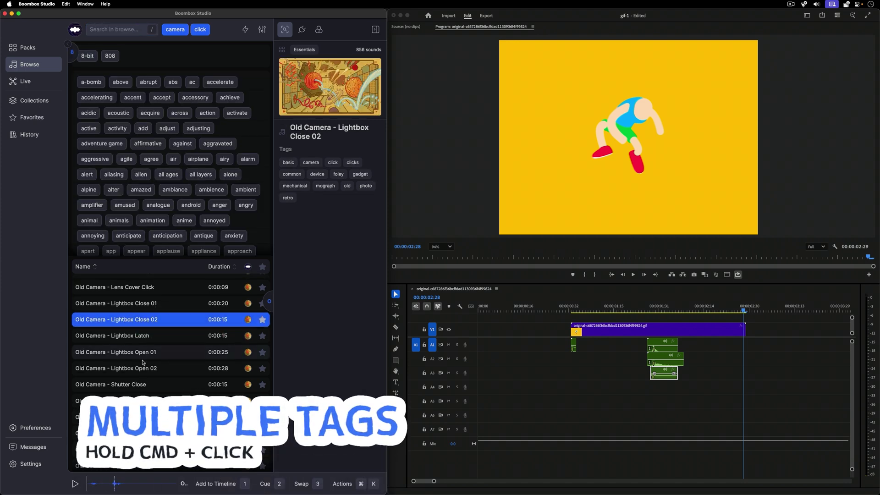
scroll(145, 369, down, 1)
key(1)
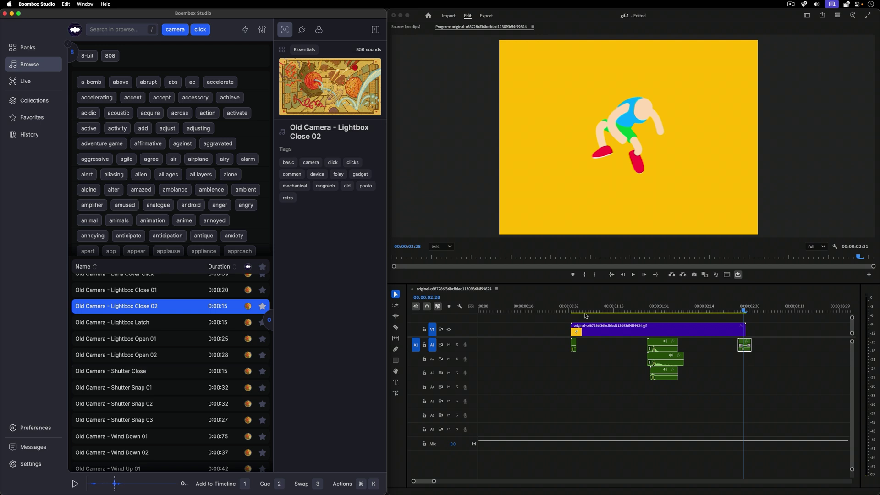
- Play back the sequence to check the camera sound, then park the playhead mid-animation
click(560, 309)
key(space)
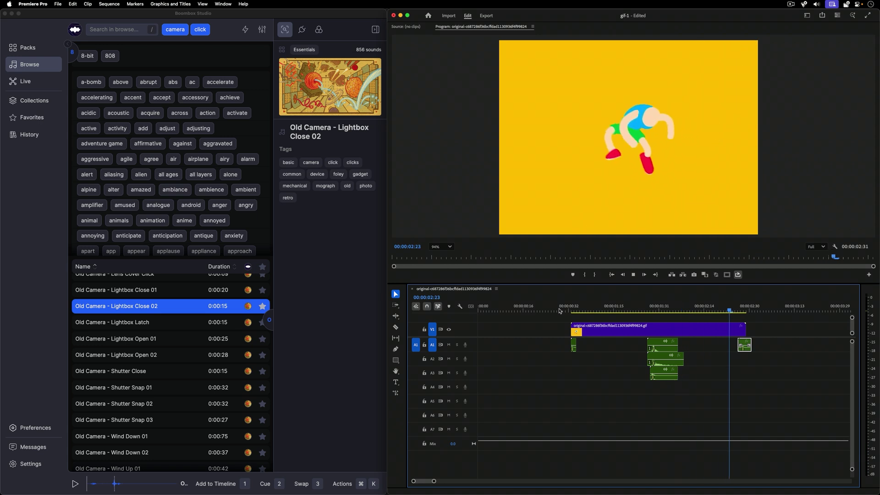
key(space)
drag(579, 310, 623, 332)
- Replace the camera and click filters with the fabric tag filter
click(171, 41)
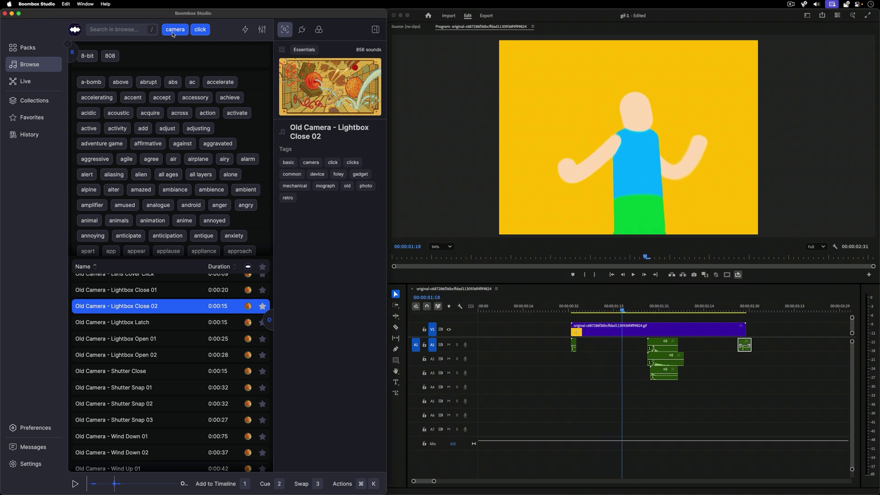
click(183, 30)
click(178, 30)
click(130, 29)
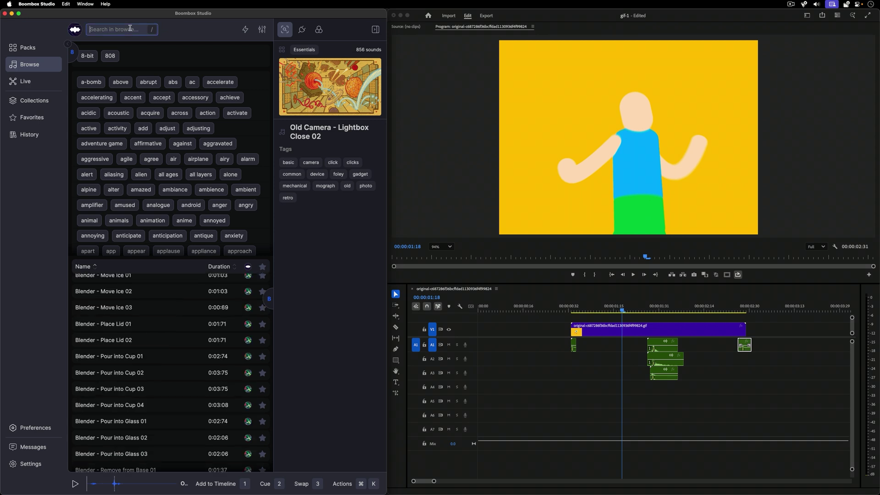
text(fabric)
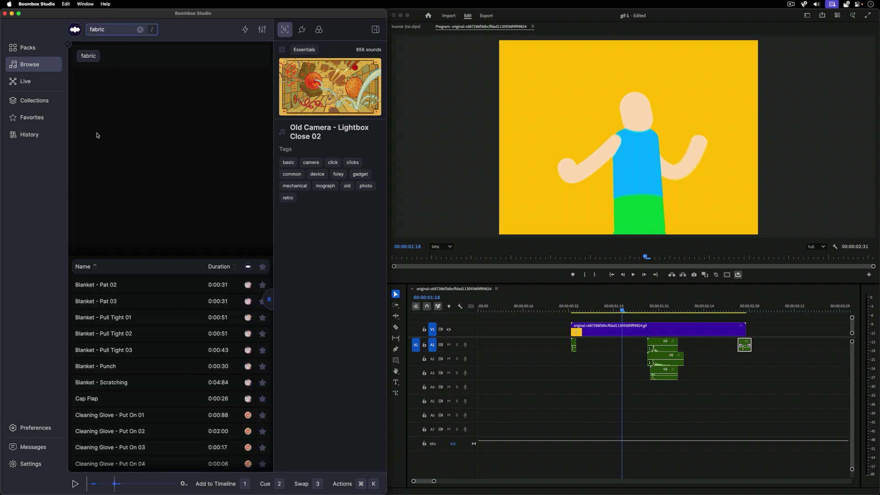
click(85, 57)
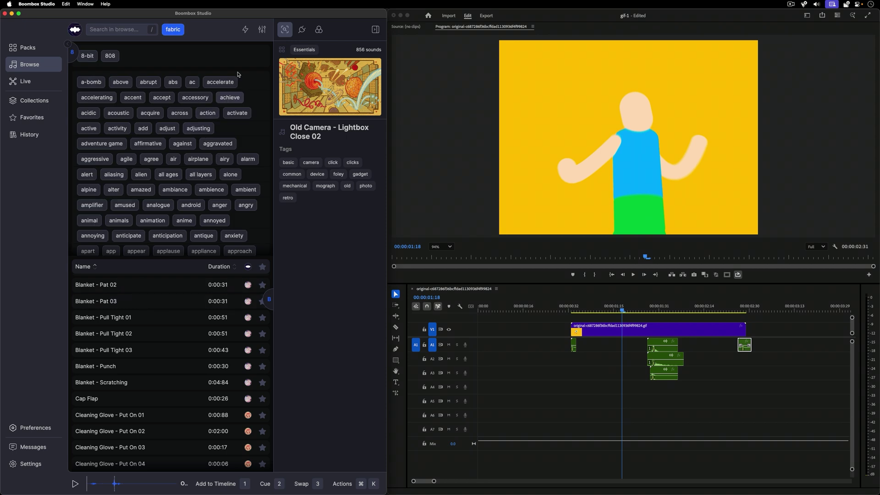
- Hide the tag cloud, preview Cleaning Glove - Snap 03, and reselect Cap Flap
click(262, 30)
click(256, 51)
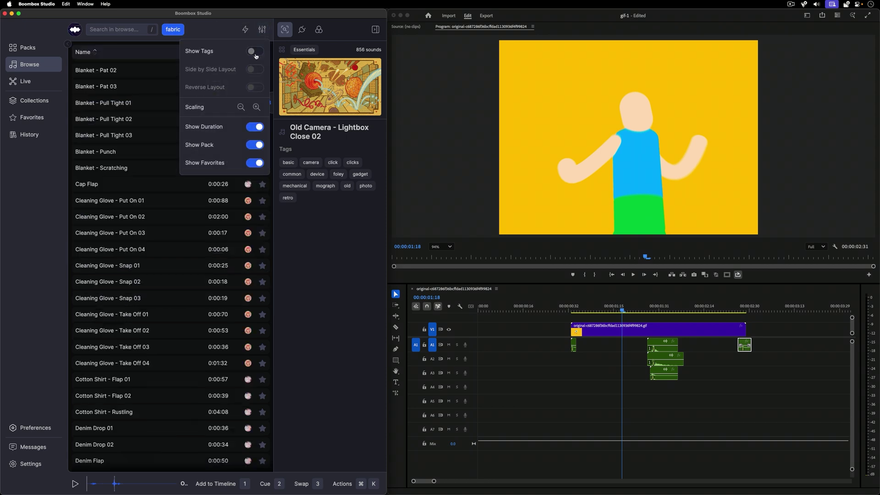
click(262, 29)
click(262, 30)
click(262, 30)
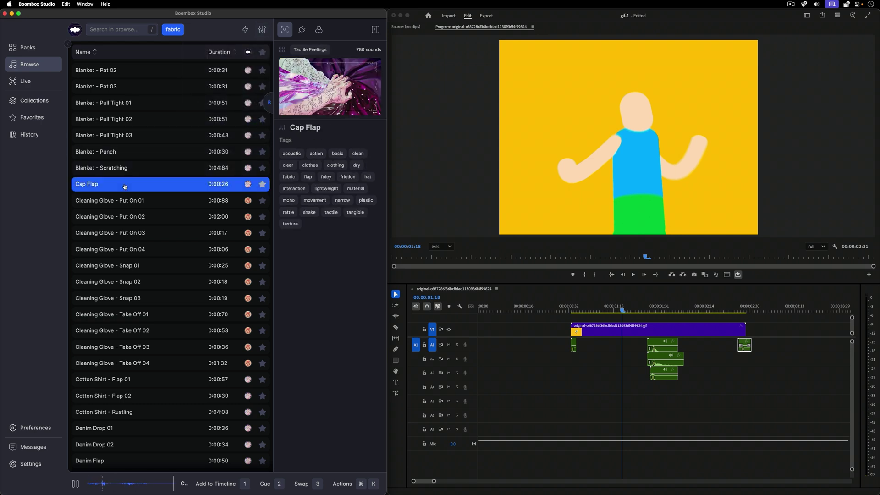
click(132, 296)
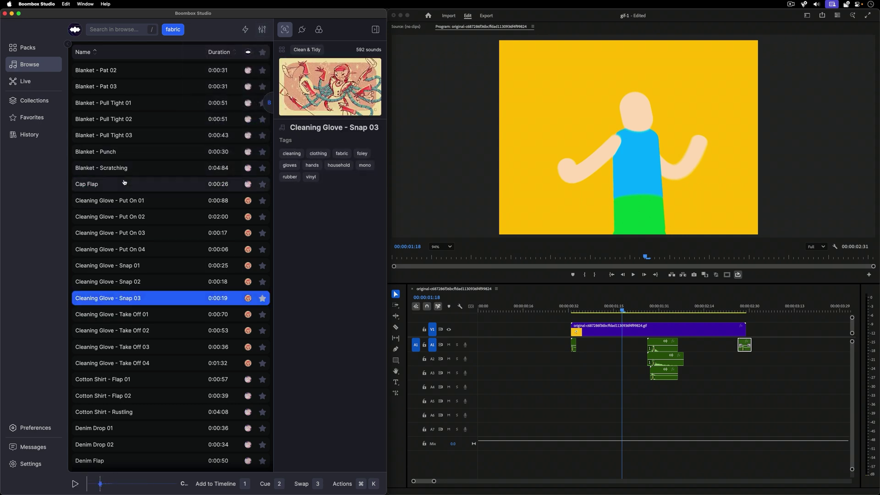
click(124, 183)
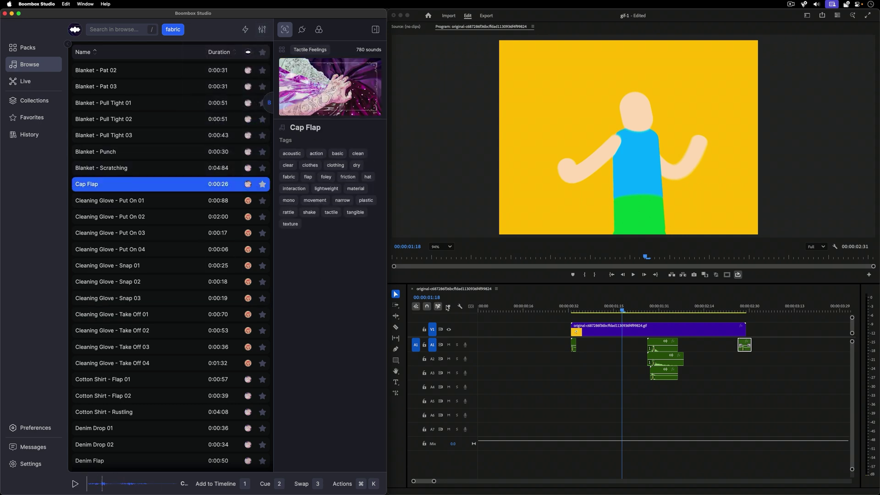
- Scrub to the figure's move near 00:00:01:14 and add Cap Flap at the playhead
drag(606, 308, 627, 335)
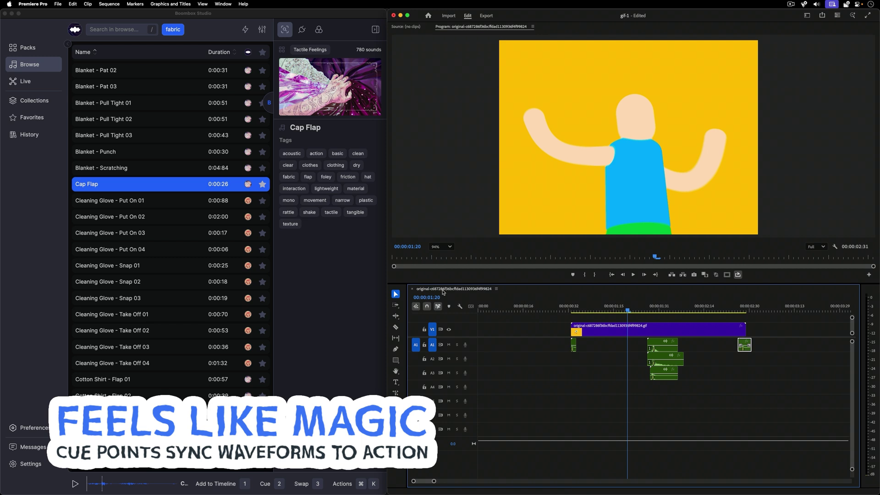
click(188, 181)
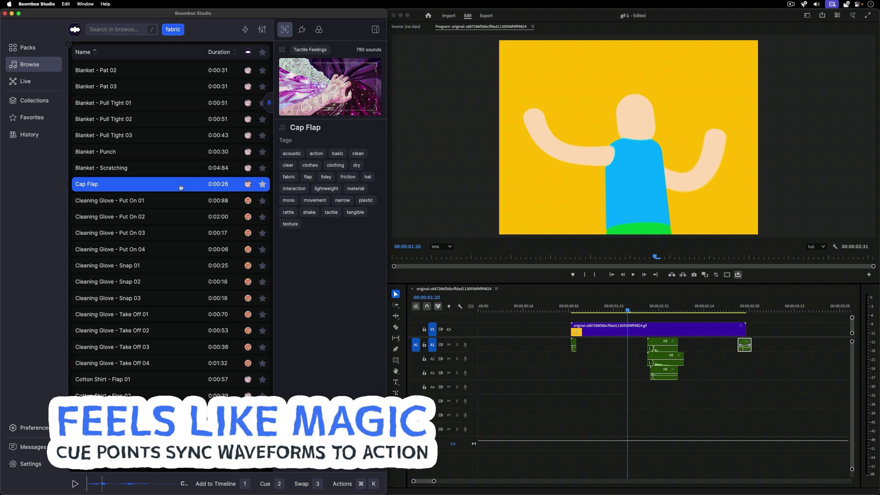
key(1)
- Play back from 00:00:01:14 to check Cap Flap's sync, then scrub back for the next moment
click(612, 308)
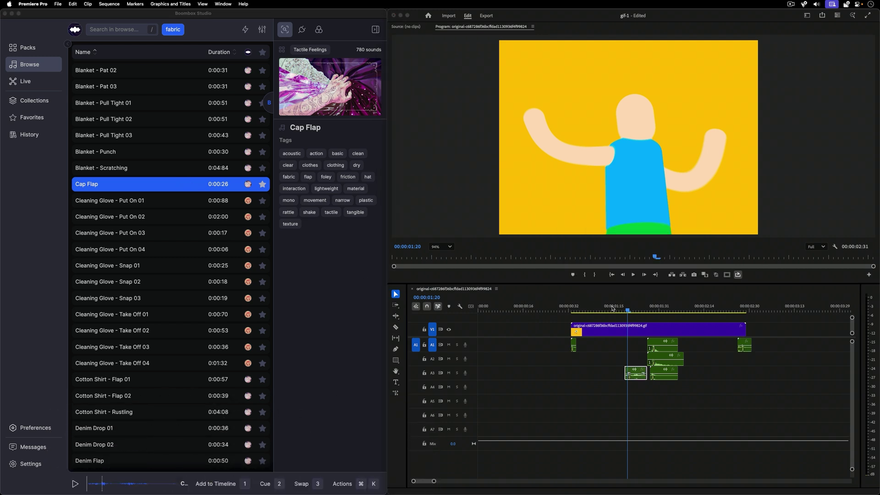
click(612, 308)
key(space)
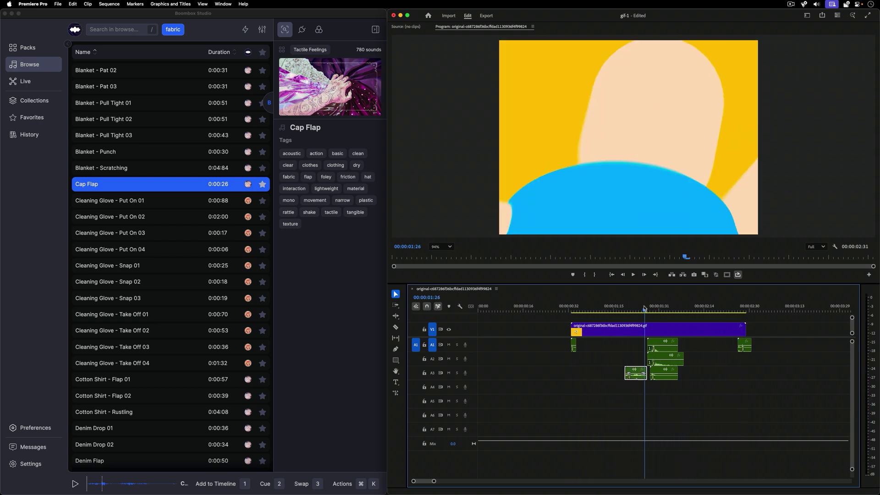
click(655, 315)
drag(656, 316, 601, 318)
- Pick Denim Flap and add it to the timeline with the playhead at 00:00:01:02
click(117, 330)
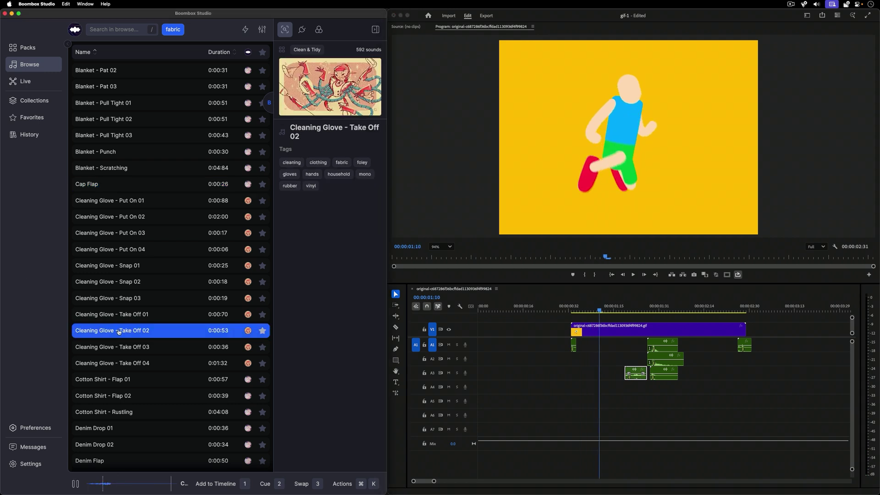
scroll(117, 330, down, 5)
click(110, 319)
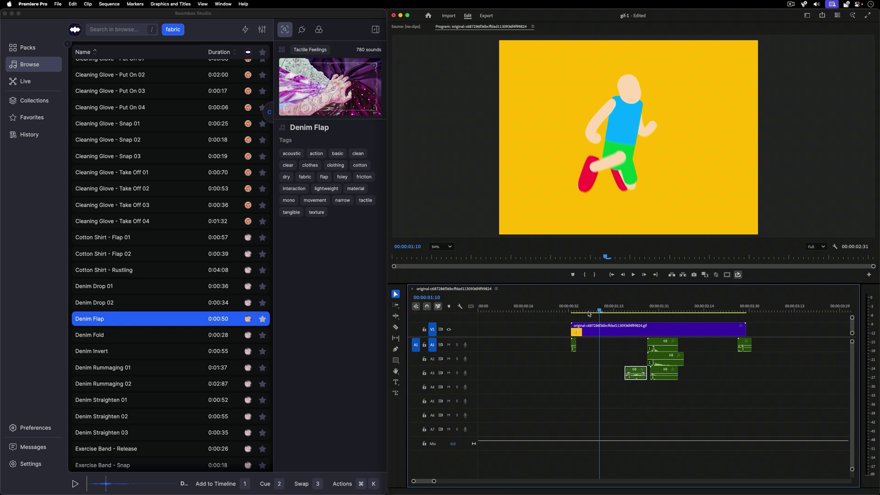
mouse_move(590, 316)
mouse_down()
mouse_move(580, 311)
mouse_move(599, 318)
mouse_move(576, 314)
mouse_move(598, 320)
mouse_up()
click(329, 298)
key(1)
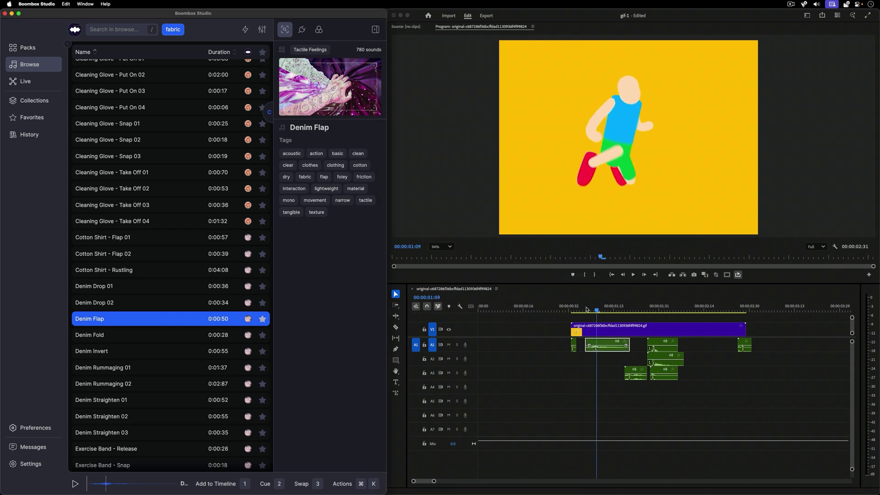
- Play back from near one second to check Denim Flap's timing, leaving the playhead at 00:00:01:00
click(587, 310)
click(563, 310)
key(space)
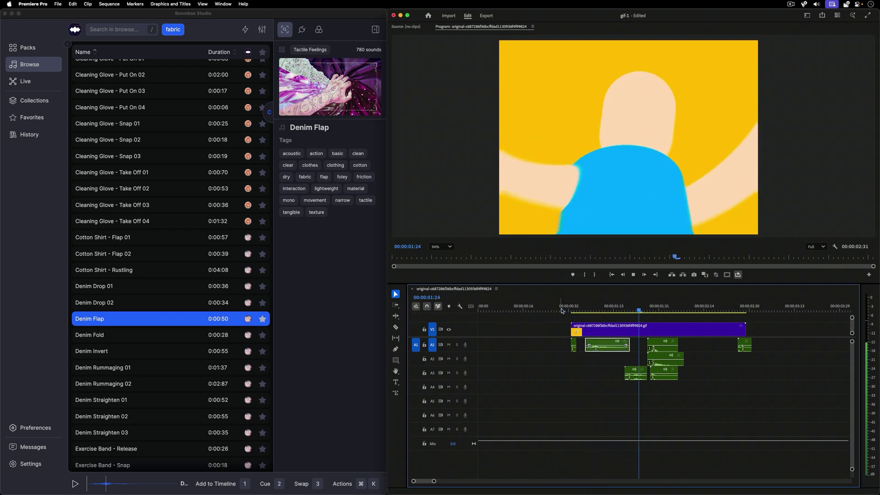
key(space)
click(578, 313)
click(574, 316)
- Audition the fabric sounds and add Leather Bag - Shake 03 to the timeline at 00:00:01:00
click(52, 384)
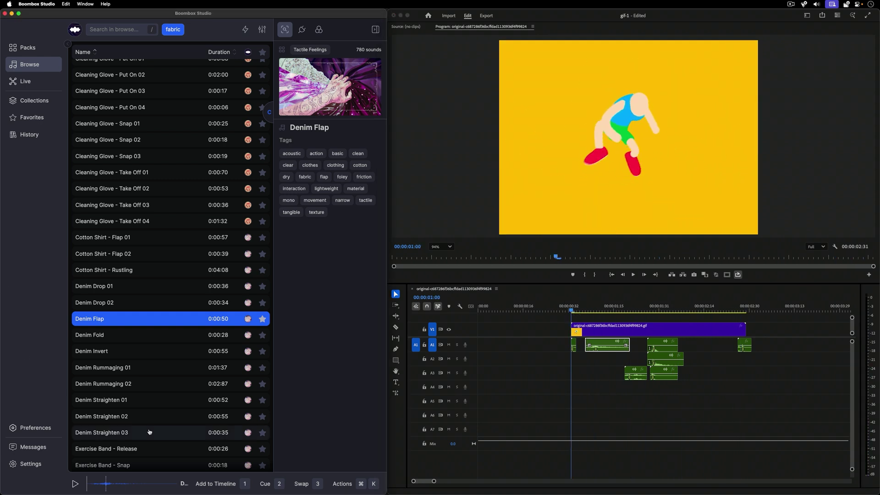
click(147, 432)
scroll(147, 426, down, 5)
click(132, 377)
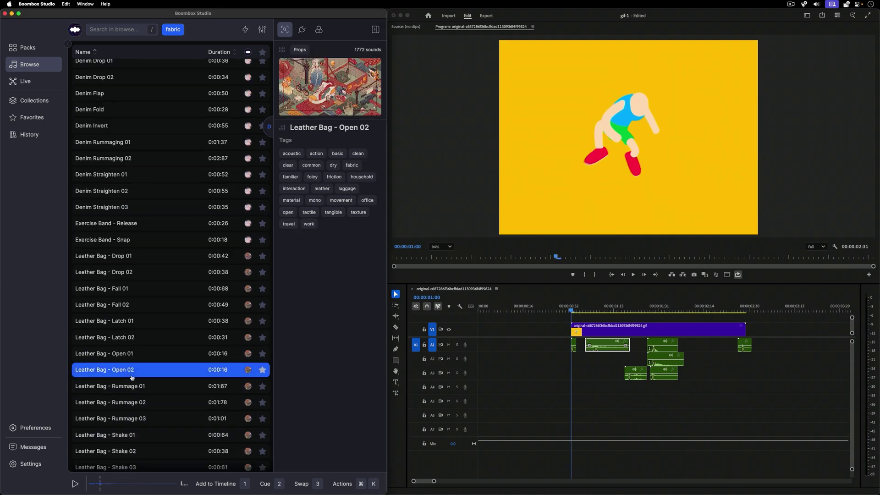
click(142, 421)
scroll(142, 422, down, 2)
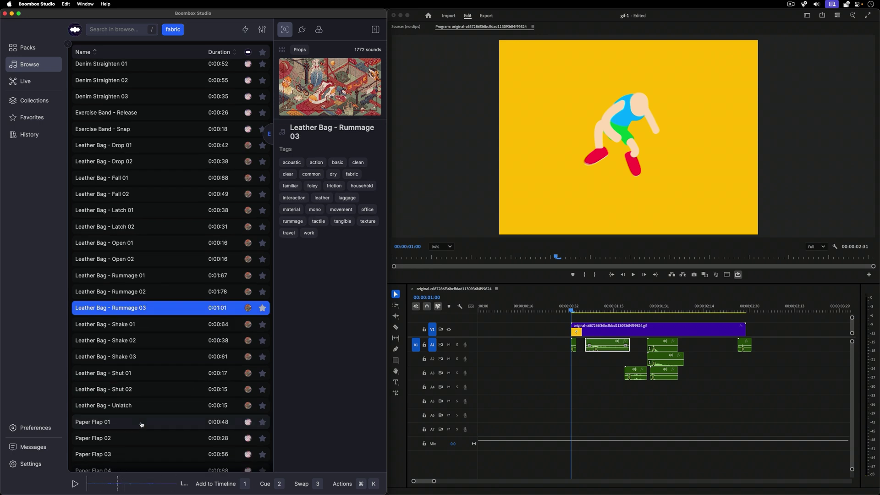
click(140, 424)
click(128, 325)
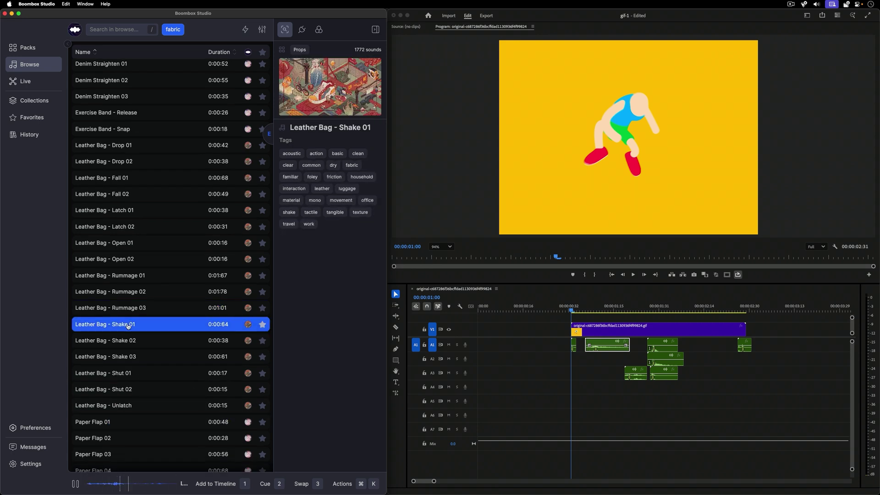
click(132, 357)
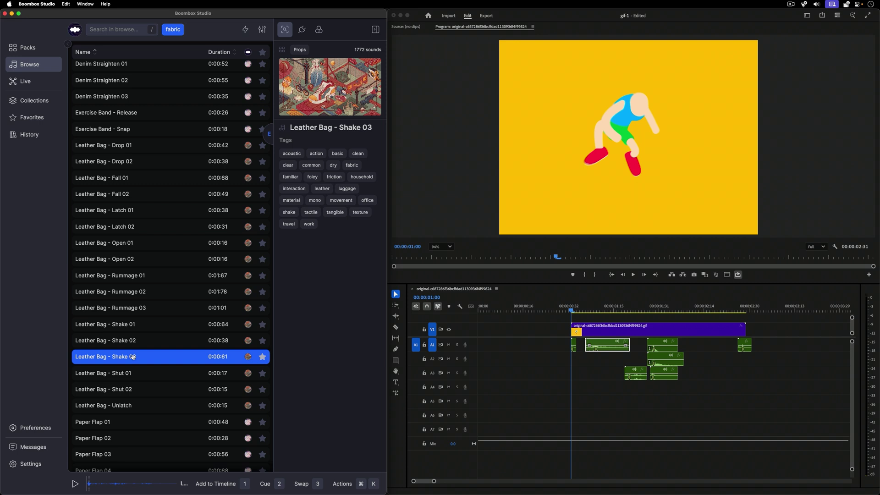
key(1)
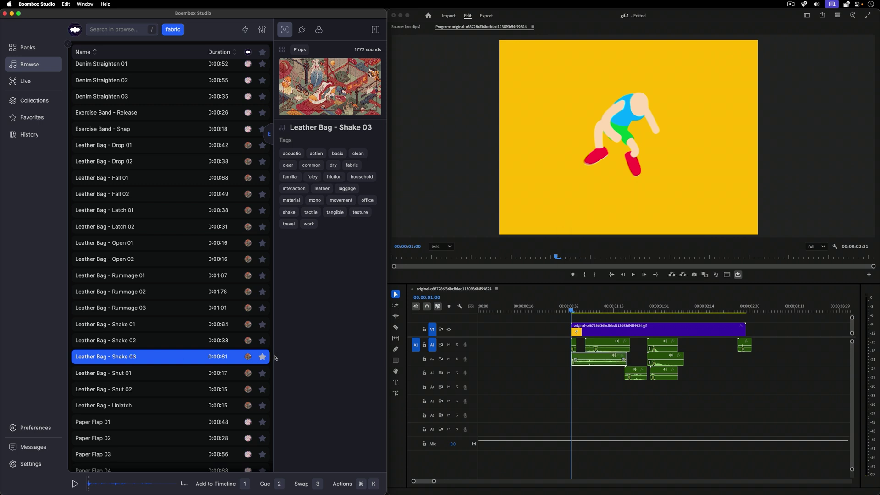
- Play back the layered sounds in Premiere and return the playhead to 00:00:01:00
click(560, 309)
key(space)
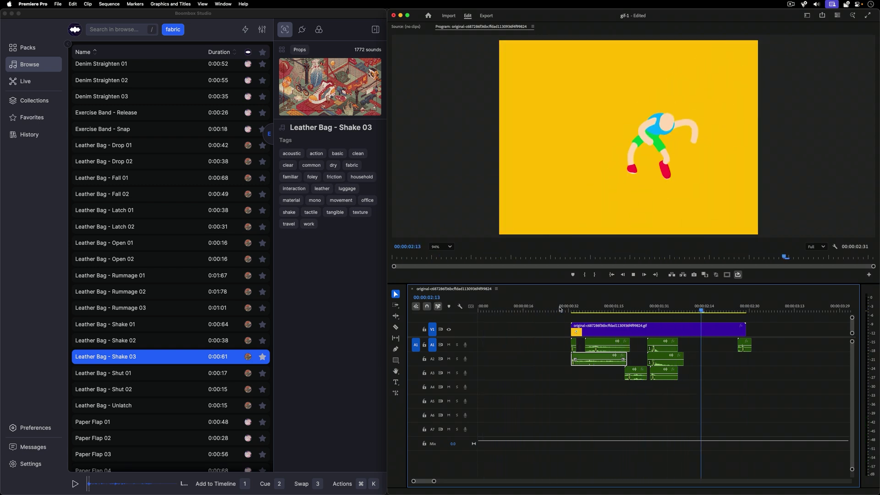
click(572, 312)
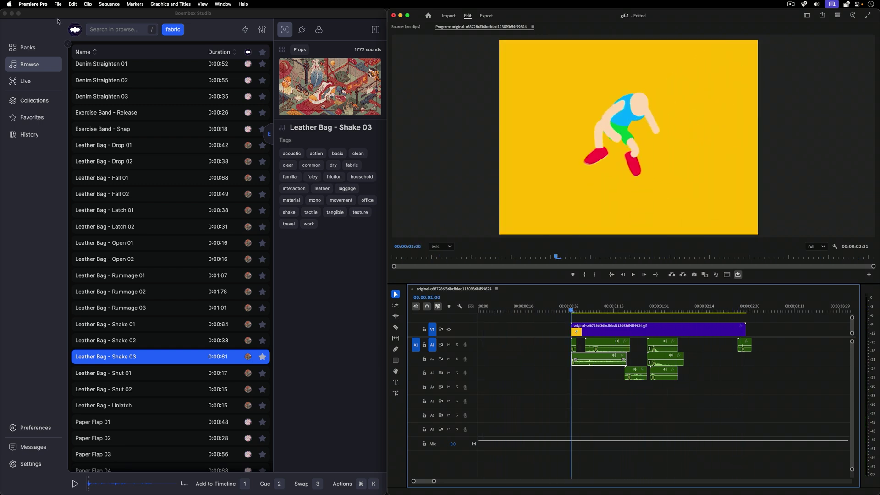
- Clear the fabric filter from the Boombox Studio search bar
click(147, 27)
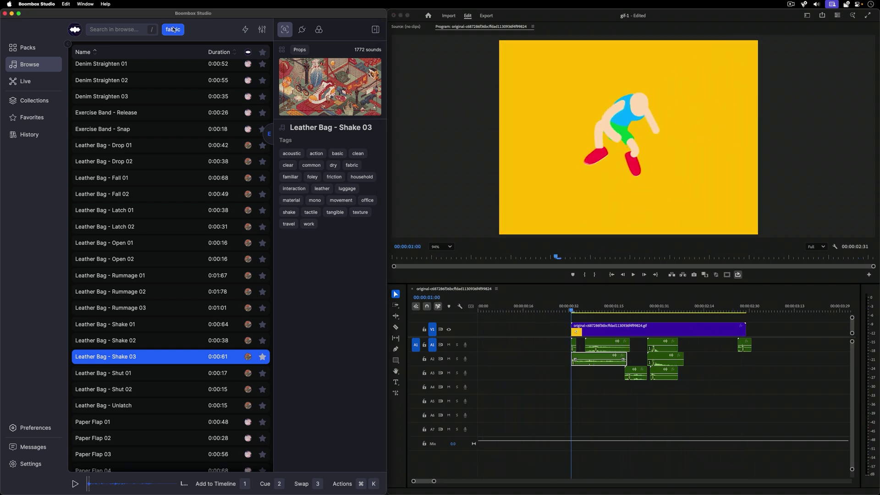
click(133, 30)
key(BackSpace)
- Search 'whoos', preview Flight Pass 07, and filter the results to the air tag
text(whoosh)
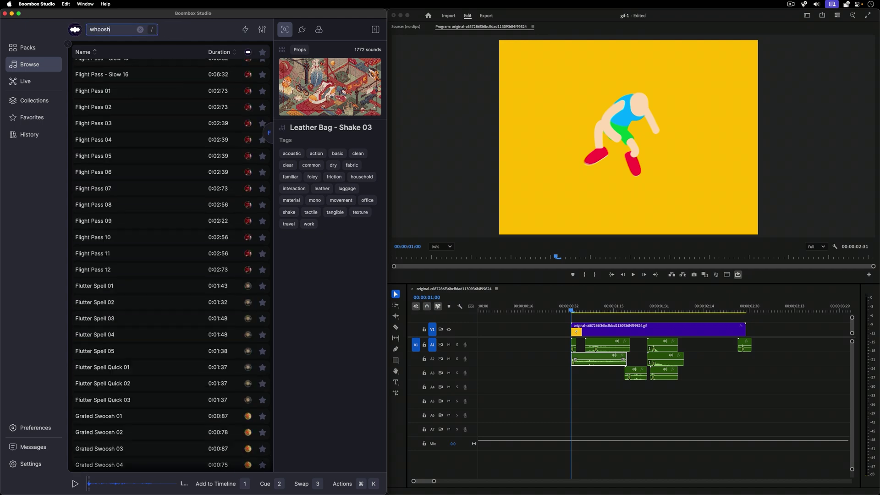
click(182, 187)
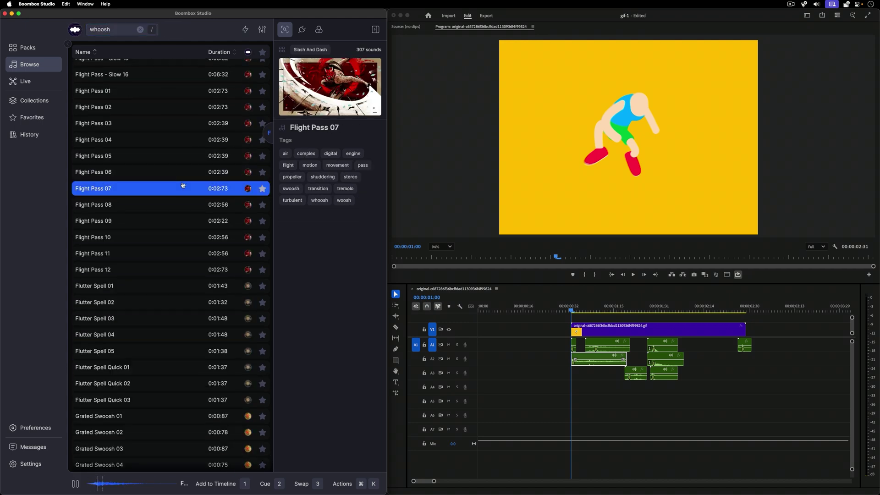
scroll(183, 186, up, 5)
scroll(182, 186, down, 6)
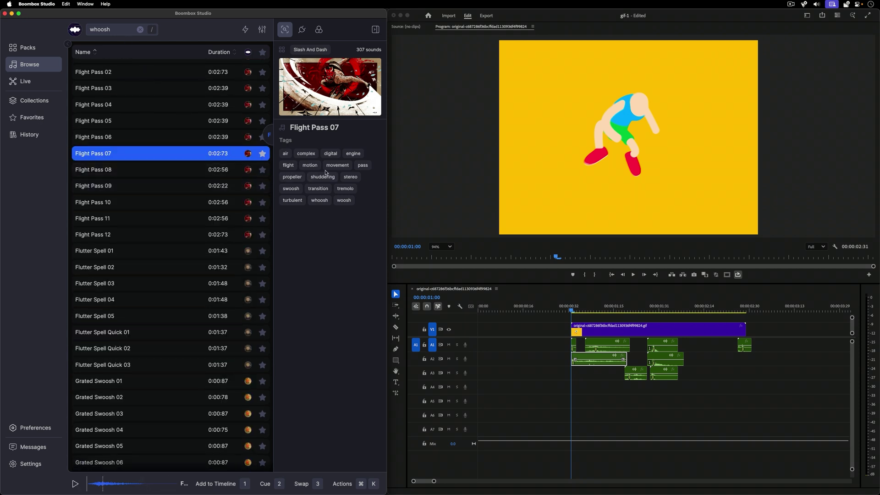
click(287, 154)
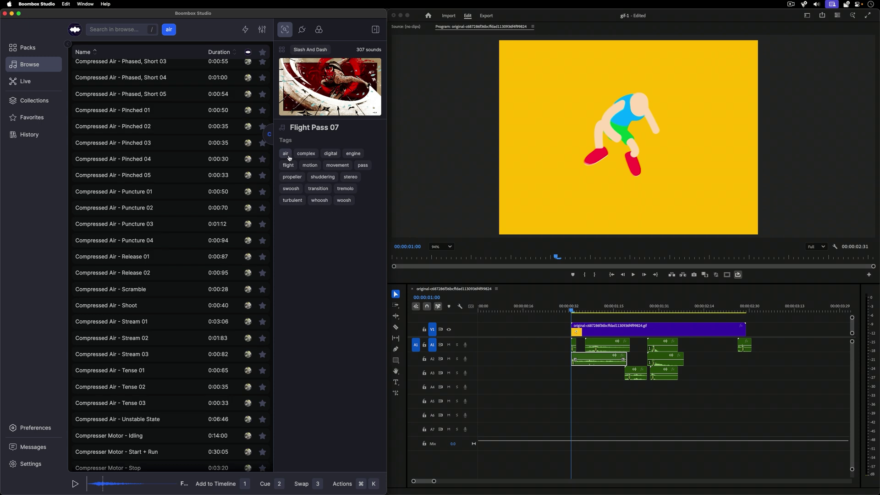
click(153, 257)
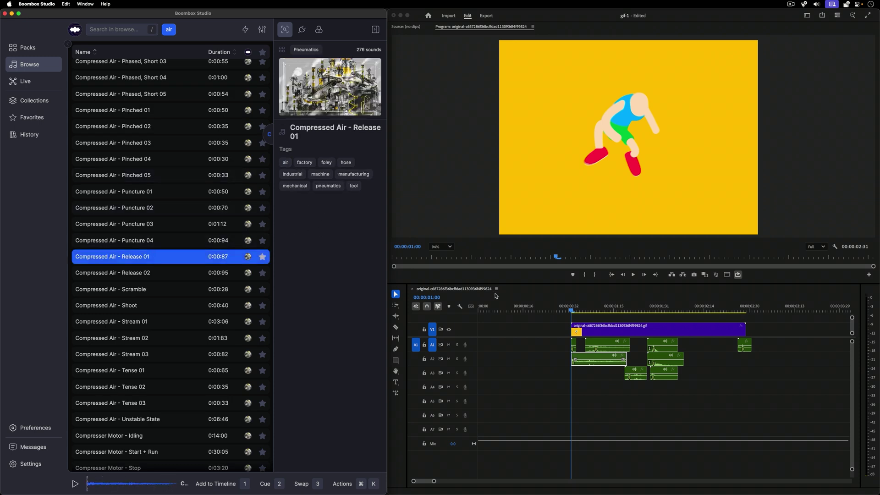
- Play the animation from the start and park the playhead at 00:00:01:30
click(587, 312)
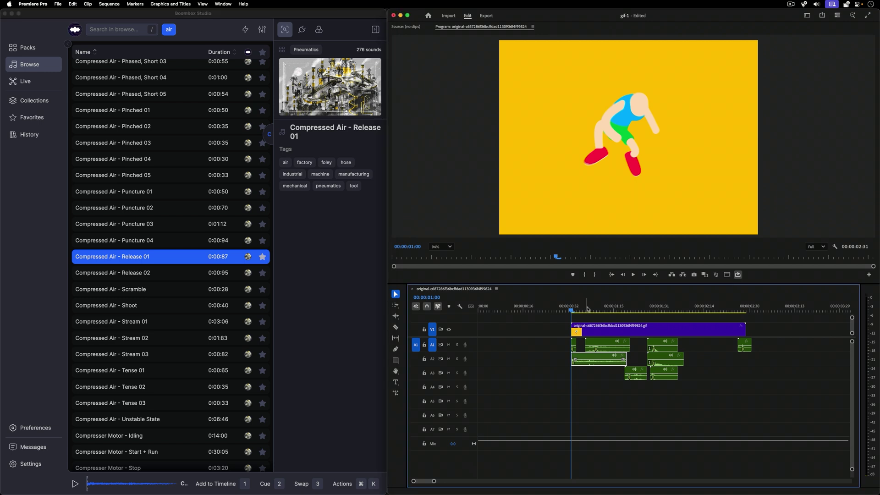
drag(586, 311, 572, 309)
key(space)
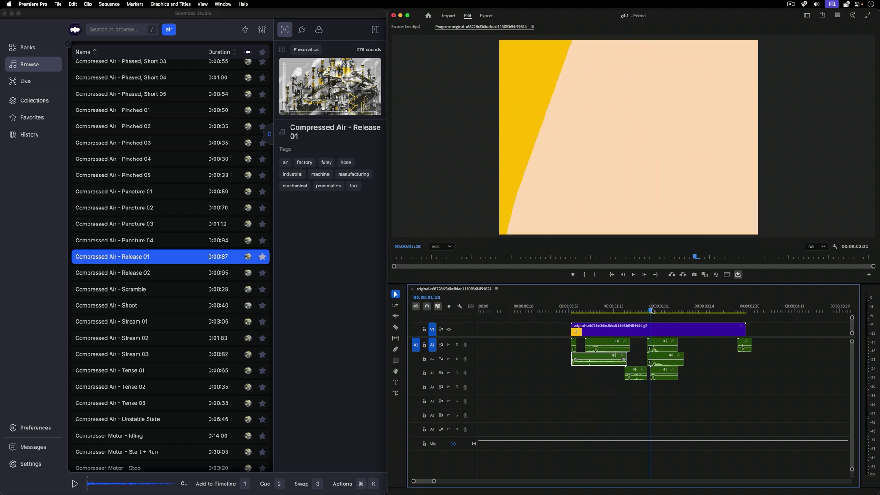
drag(653, 311, 656, 311)
- Audition the Compressed Air sounds and add Compressed Air - Pinched 04 at the playhead
click(134, 279)
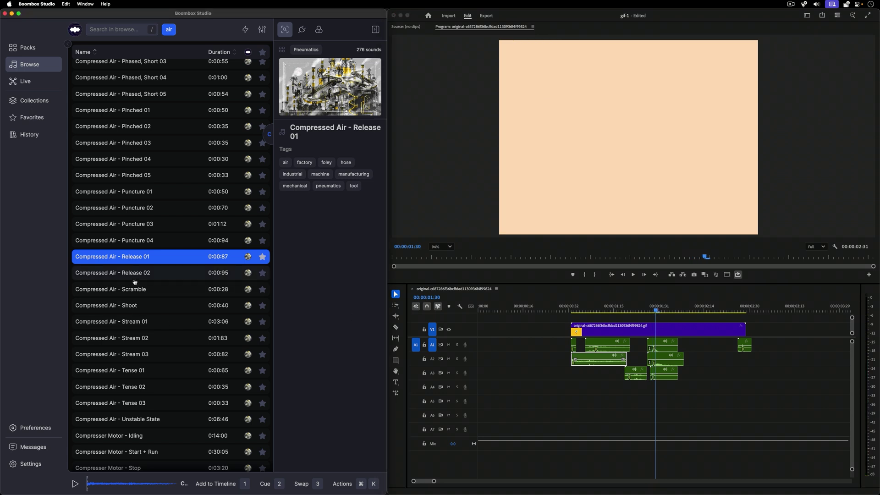
click(134, 278)
click(126, 237)
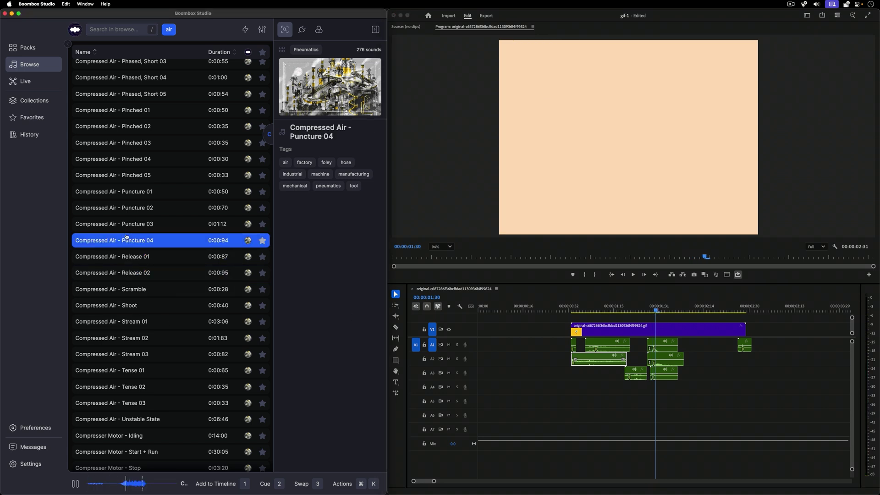
click(113, 193)
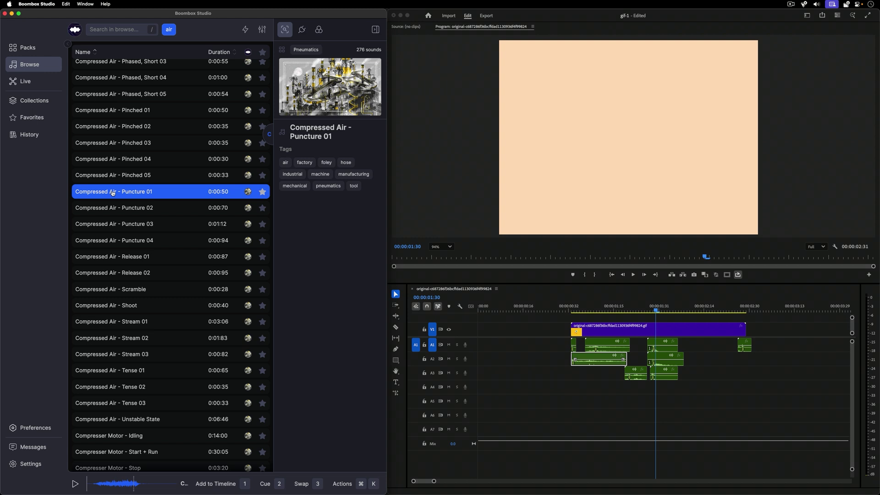
click(107, 159)
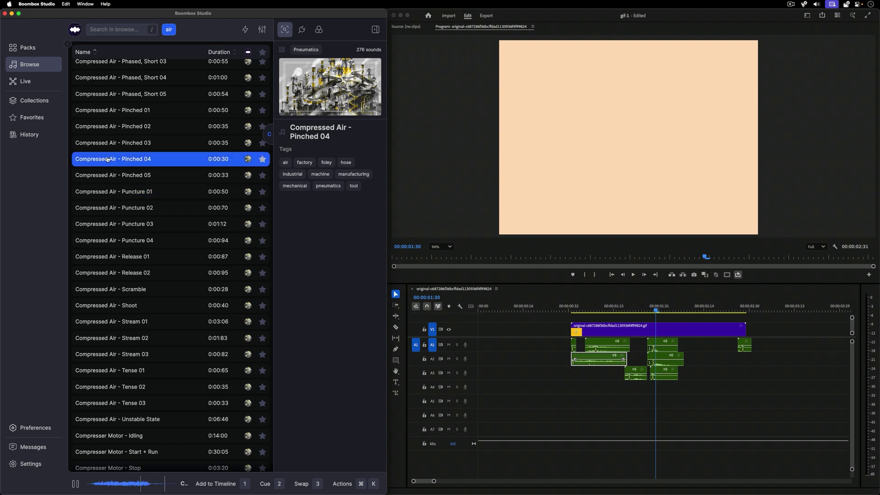
key(1)
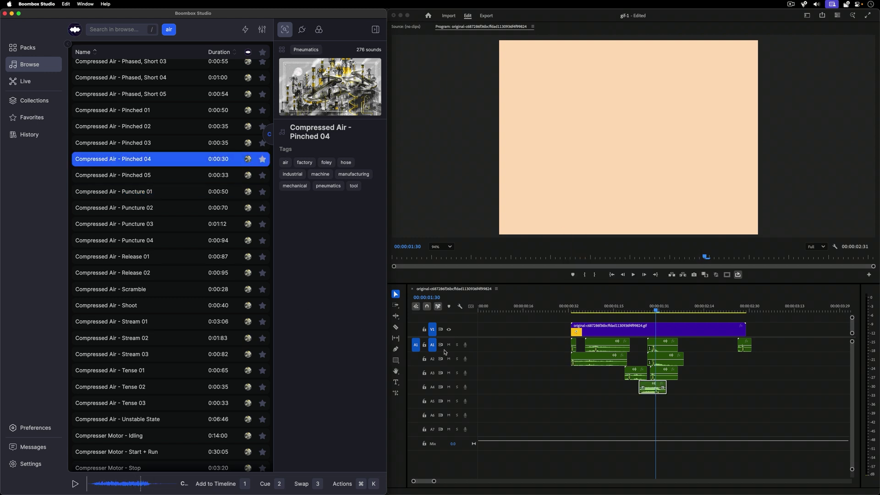
- Play back and scrub the sequence to check Pinched 04's timing against the GIF
click(572, 306)
key(space)
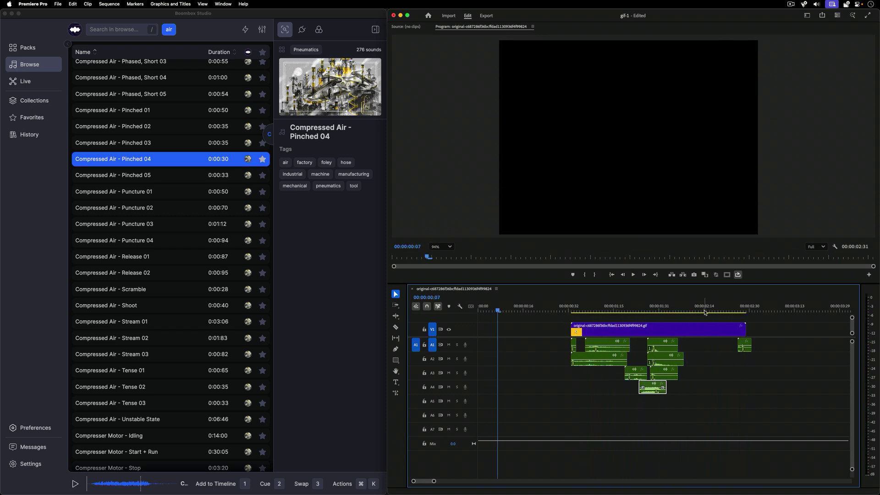
drag(708, 306, 703, 323)
- Replace the air tag with a new 'whoosh' search and scroll the results
click(135, 34)
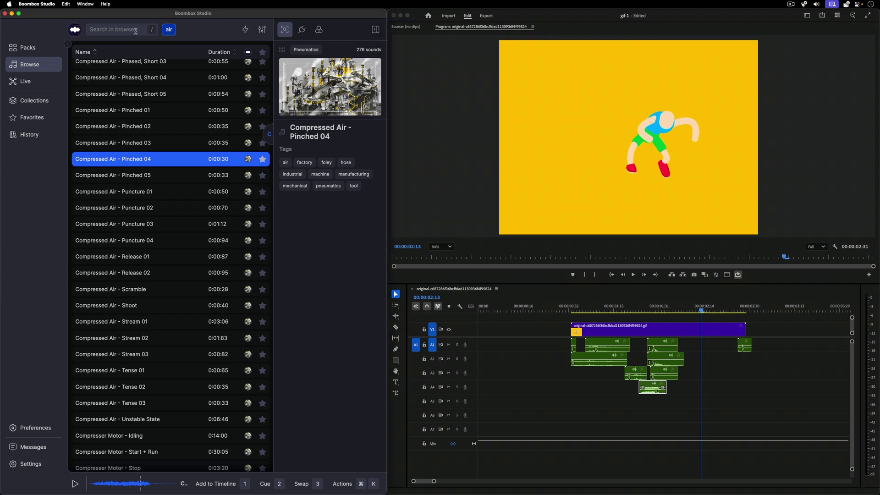
key(BackSpace)
text(whoosh)
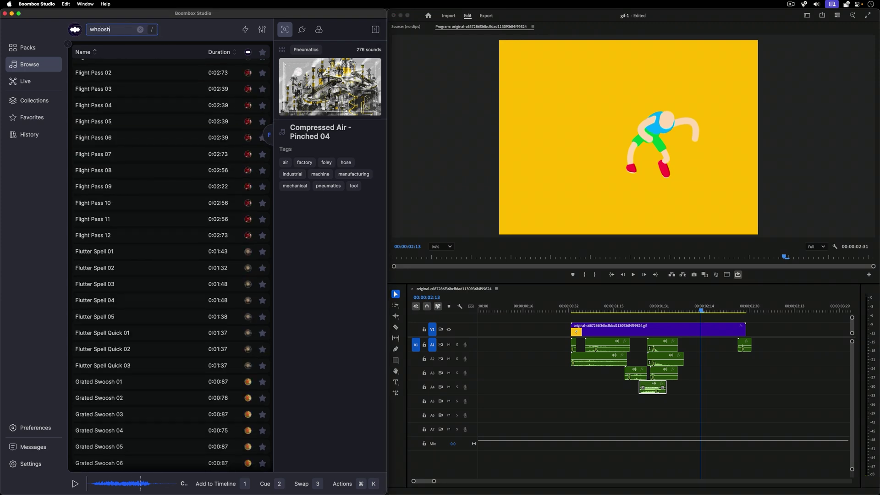
scroll(206, 173, down, 10)
scroll(224, 297, down, 5)
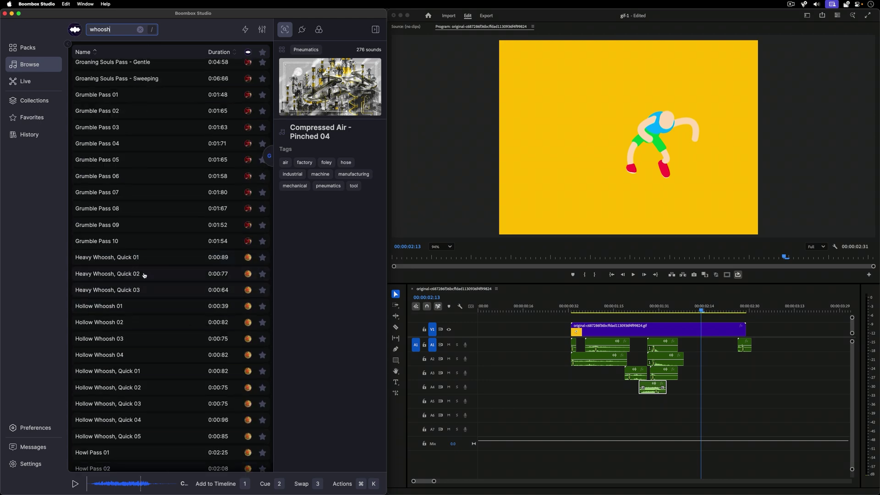
- Add Heavy Whoosh, Quick 02, Grumble Pass 10 and Mouth Whoosh - Fast 03 to the timeline
click(139, 246)
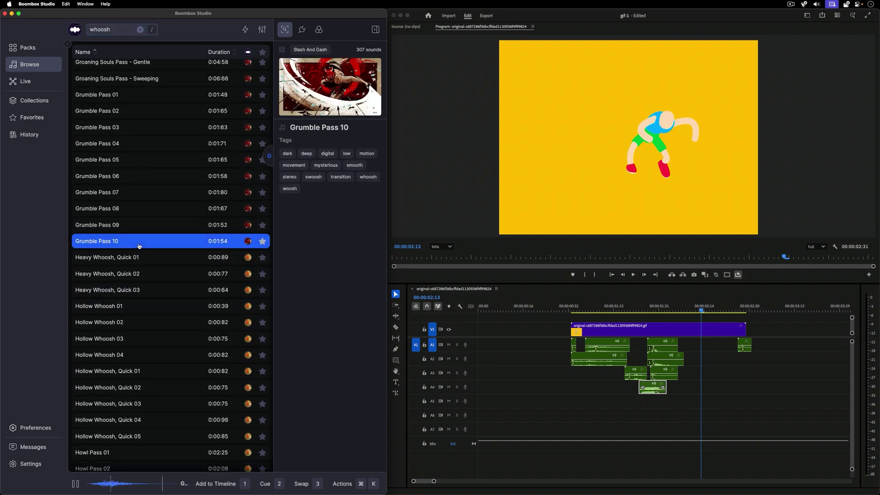
click(134, 273)
key(1)
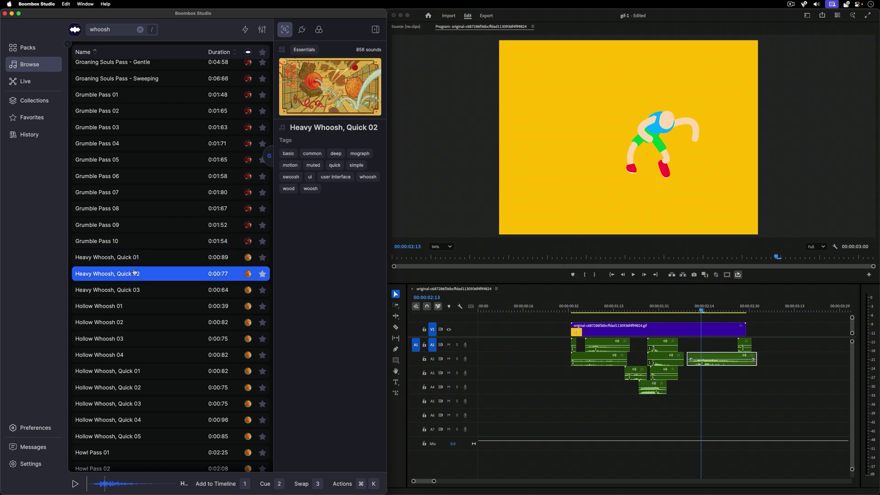
click(121, 245)
key(1)
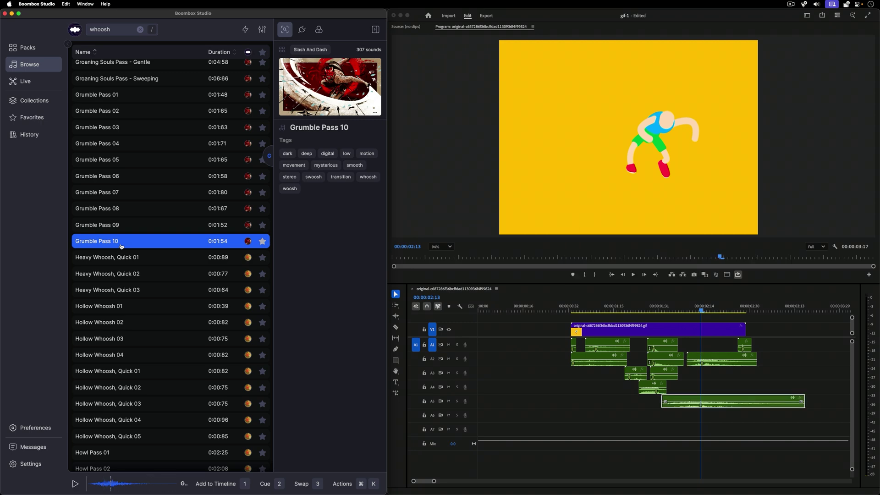
scroll(143, 350, down, 15)
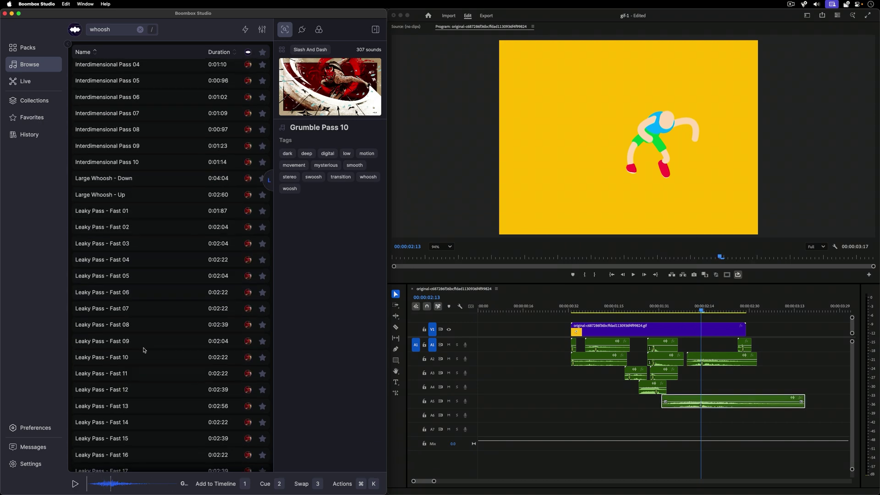
scroll(143, 351, down, 10)
click(144, 350)
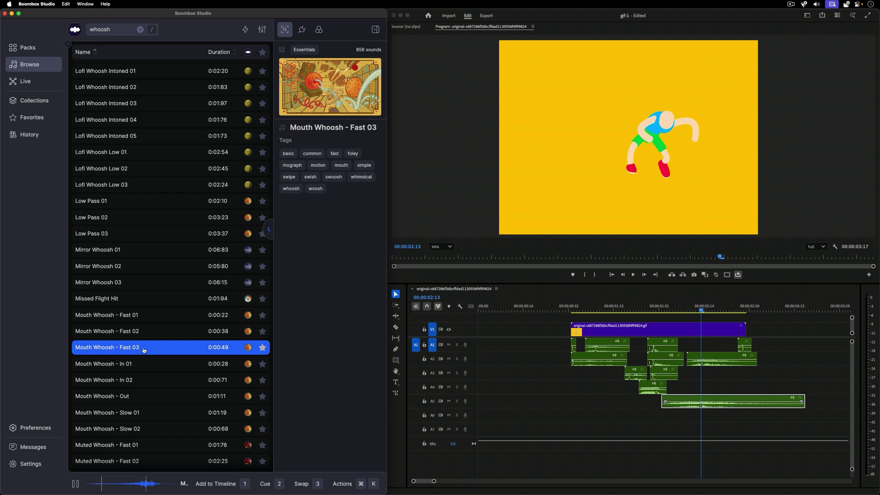
key(1)
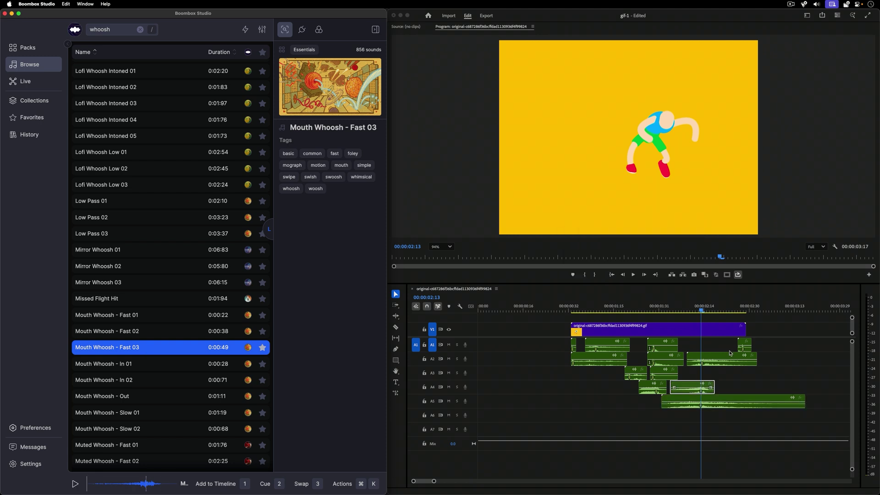
- Play the sequence with the new whooshes and nudge the playhead forward one frame
click(573, 309)
key(space)
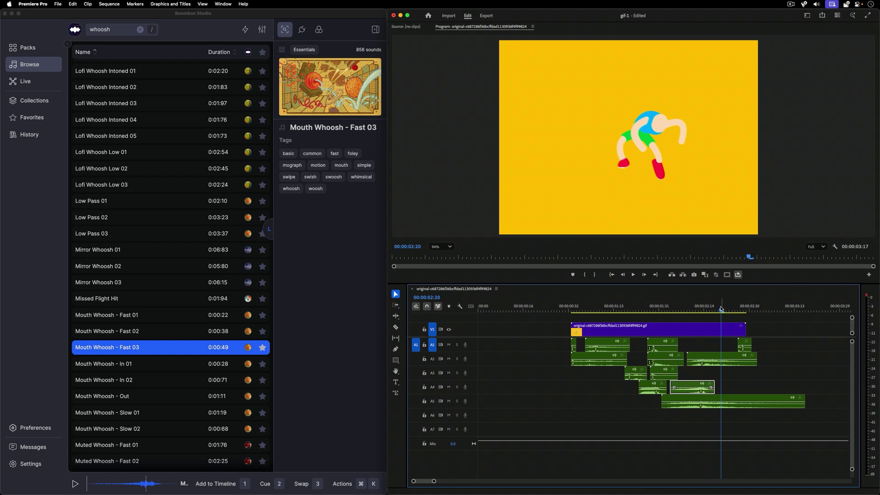
drag(722, 309, 725, 310)
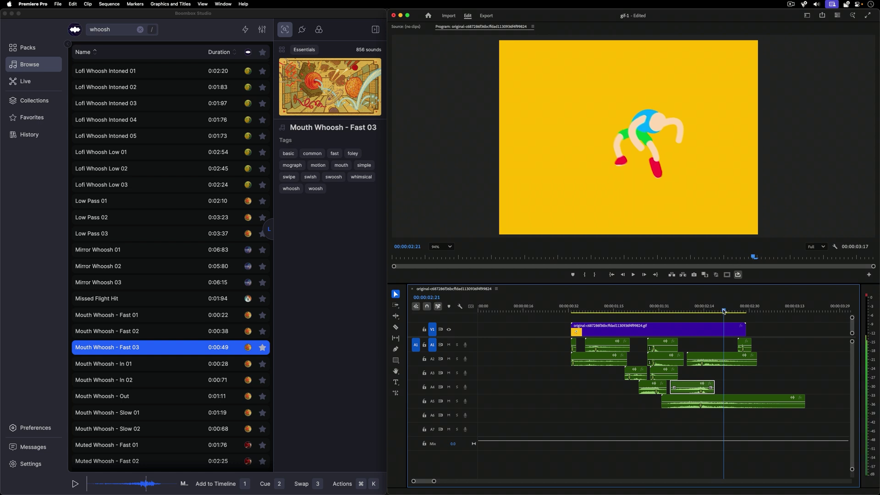
- Search for crumple sounds and audition Packing Tape - Crumple and Soda Can - Crumple
click(140, 30)
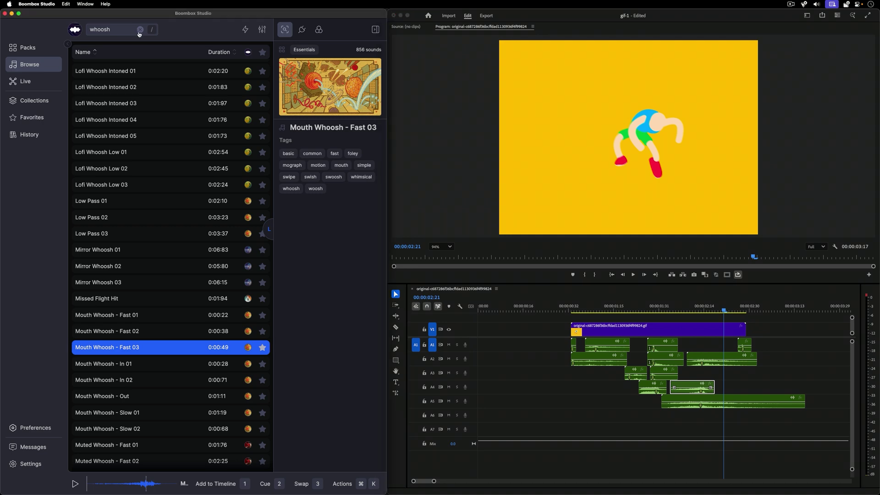
text(rump)
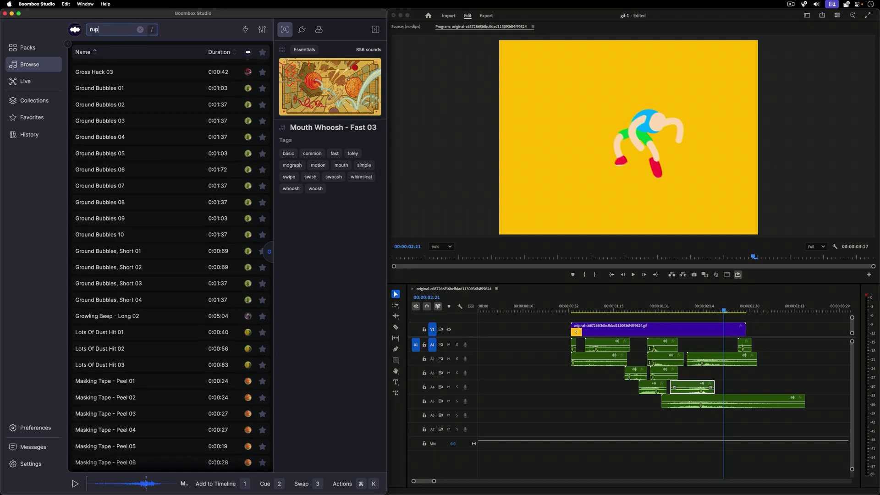
text(le)
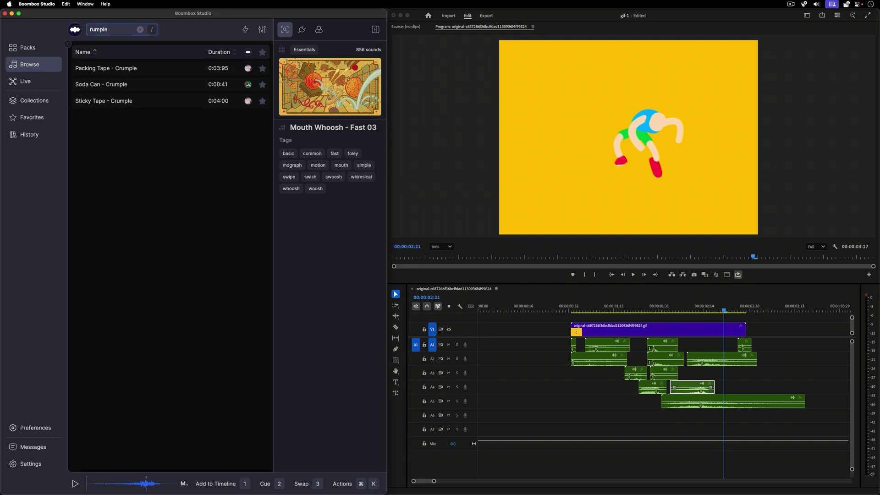
click(106, 66)
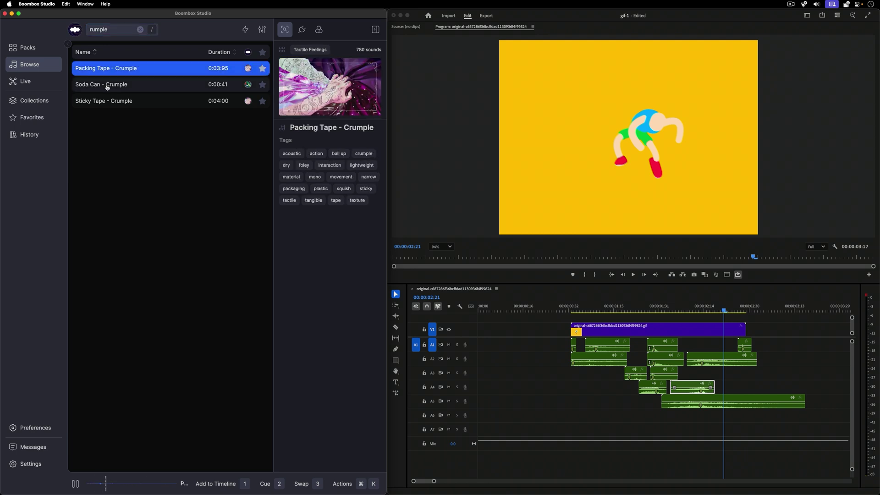
click(109, 89)
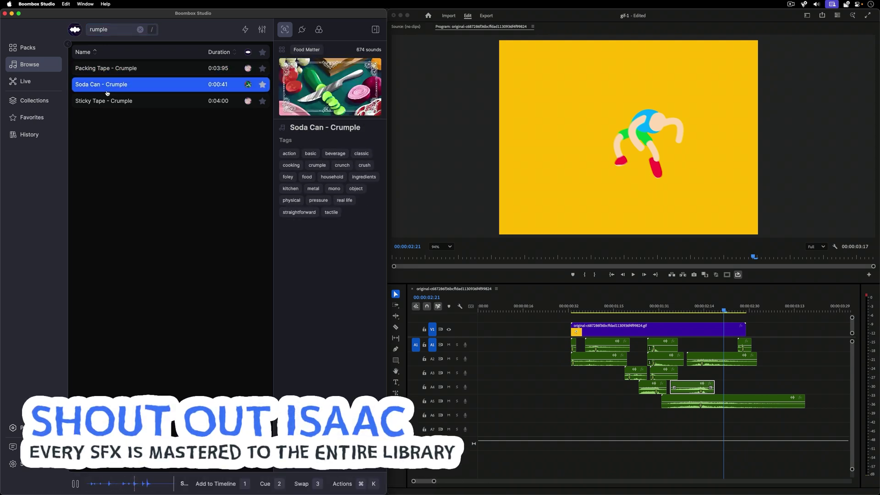
click(107, 70)
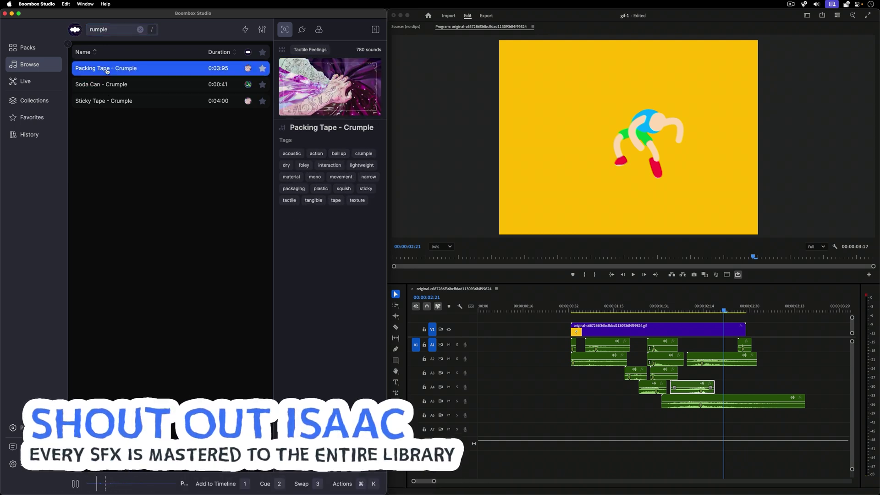
- Browse the narrow tag, audition Bike Pump A Single, and play the sequence from one second
click(369, 177)
click(188, 219)
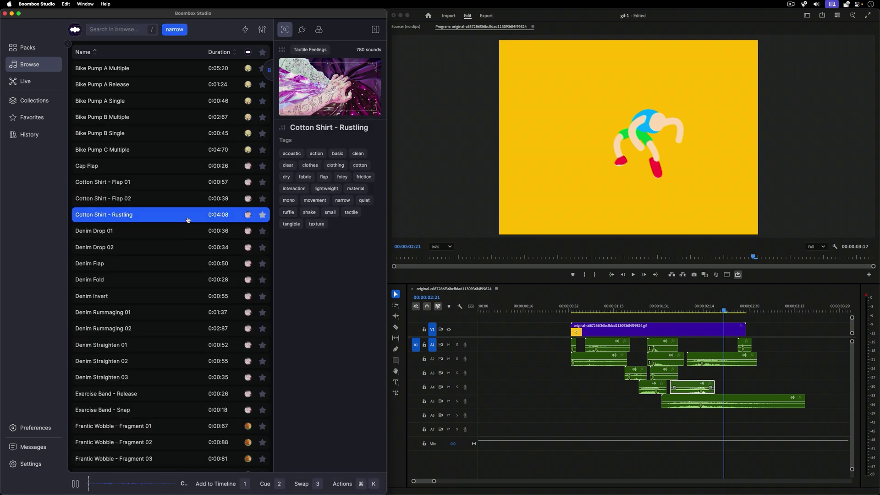
click(150, 98)
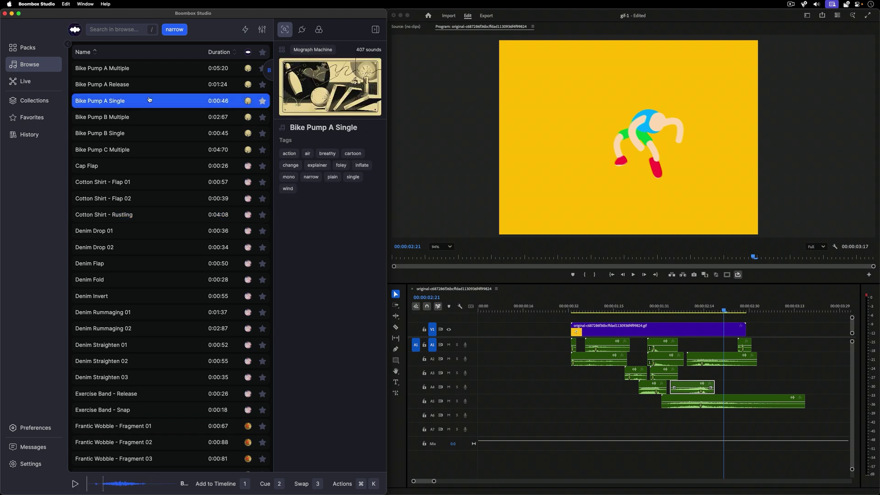
click(579, 311)
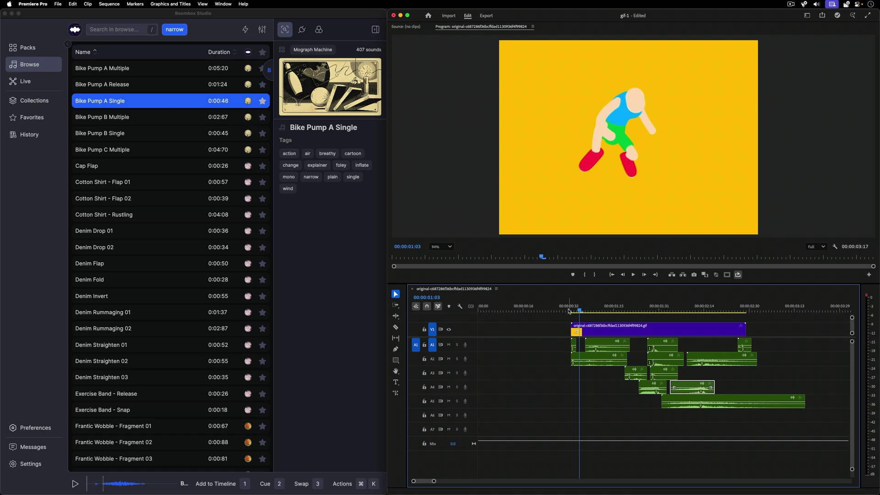
key(space)
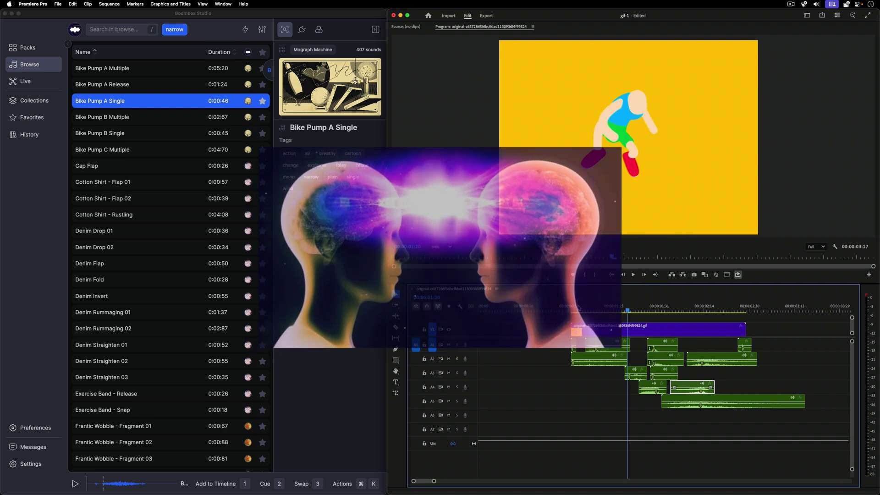
- Add Bike Pump A Single to the timeline and play it back, stopping around two seconds
click(146, 110)
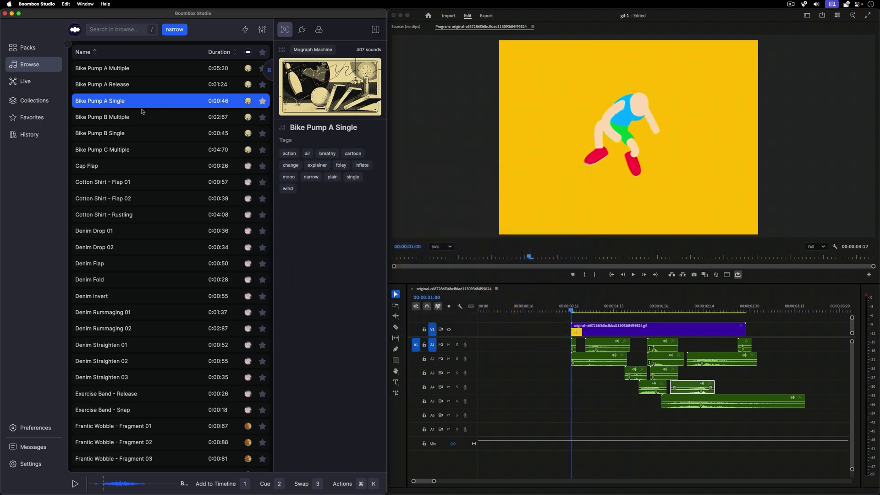
click(142, 116)
click(138, 100)
key(1)
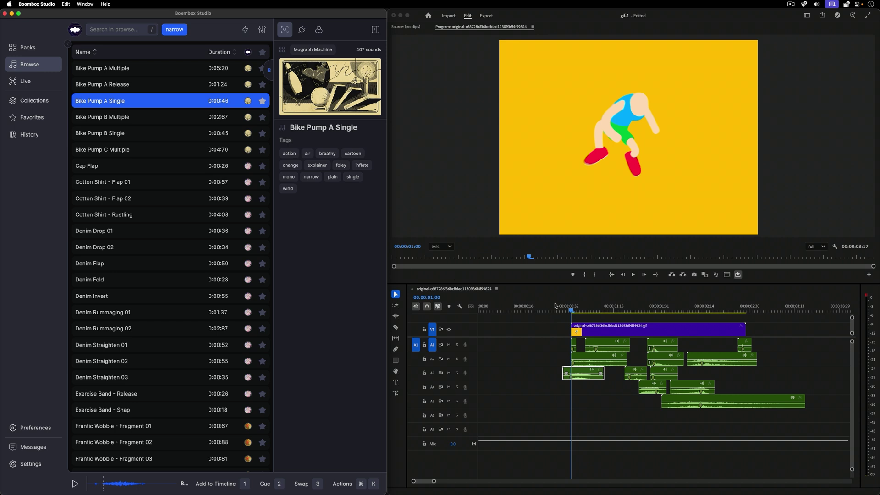
click(549, 308)
key(space)
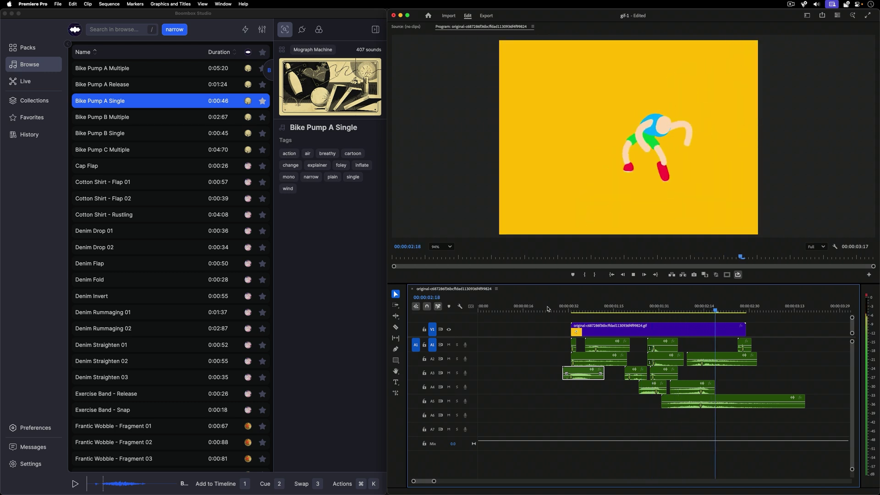
click(705, 311)
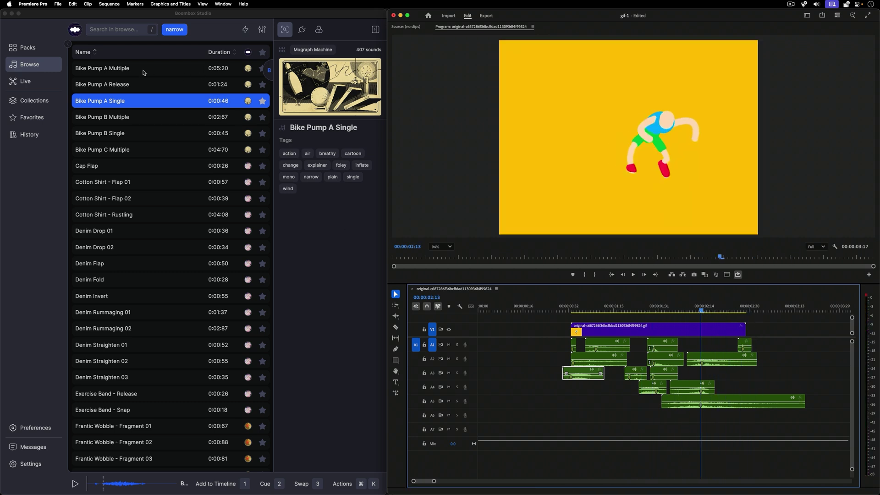
click(48, 83)
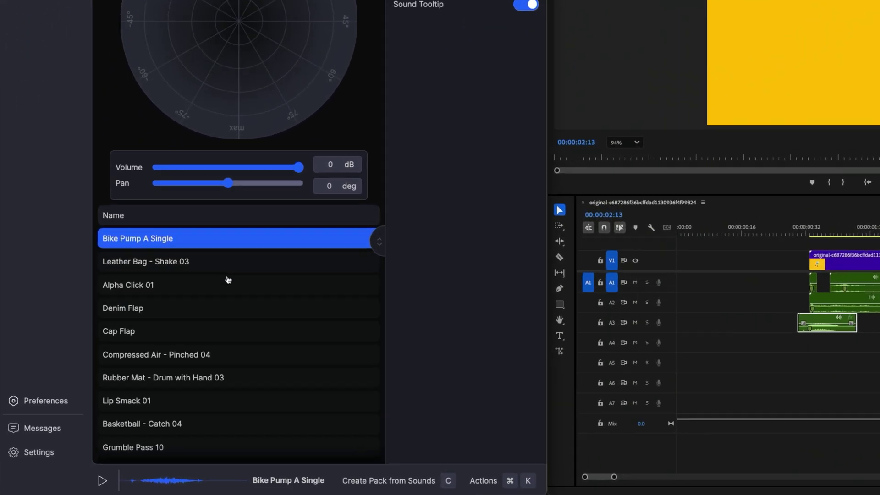
click(163, 319)
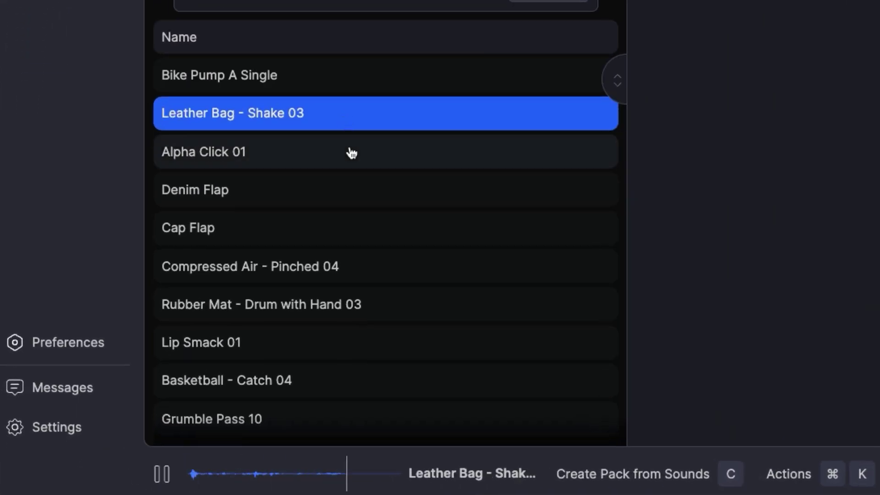
click(167, 337)
click(354, 192)
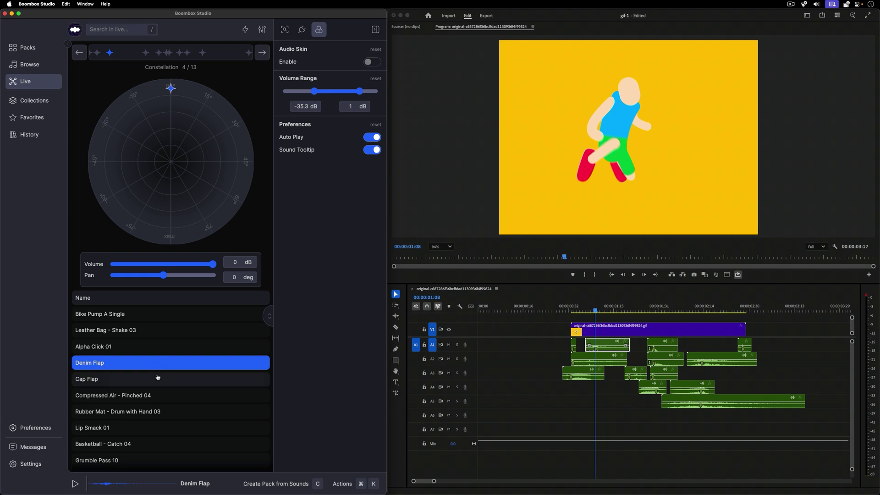
click(173, 368)
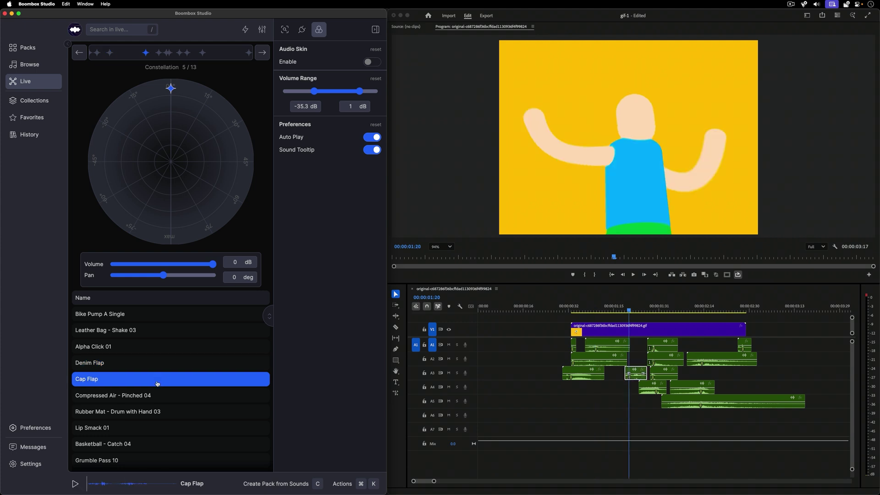
click(172, 384)
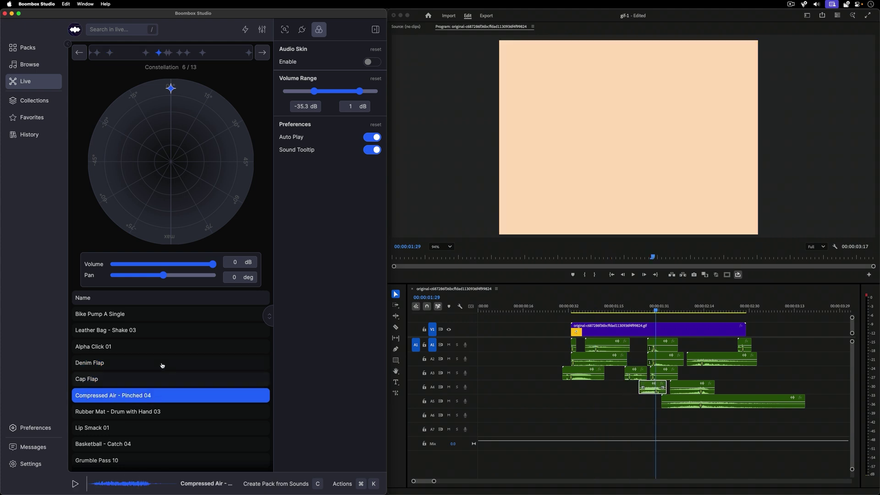
click(136, 321)
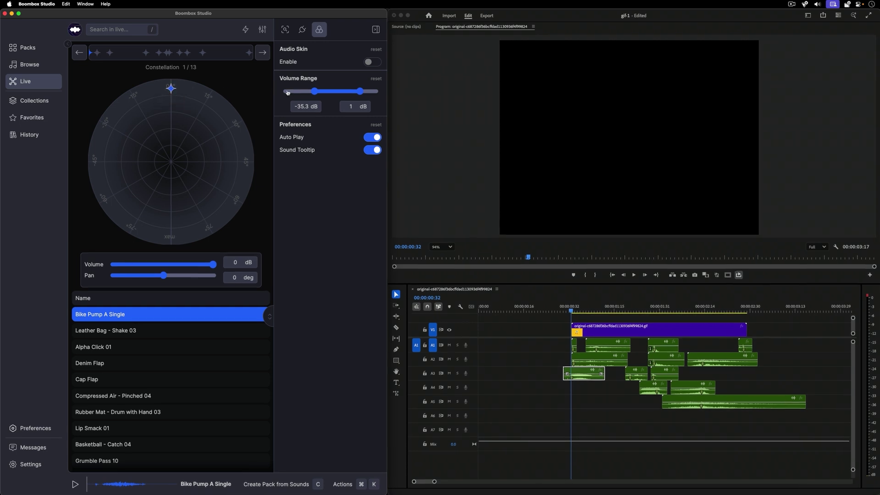
- Raise the volume range minimum from -35.3 dB to -10.6 dB, toggling Audio Skin on and off
drag(314, 91, 335, 91)
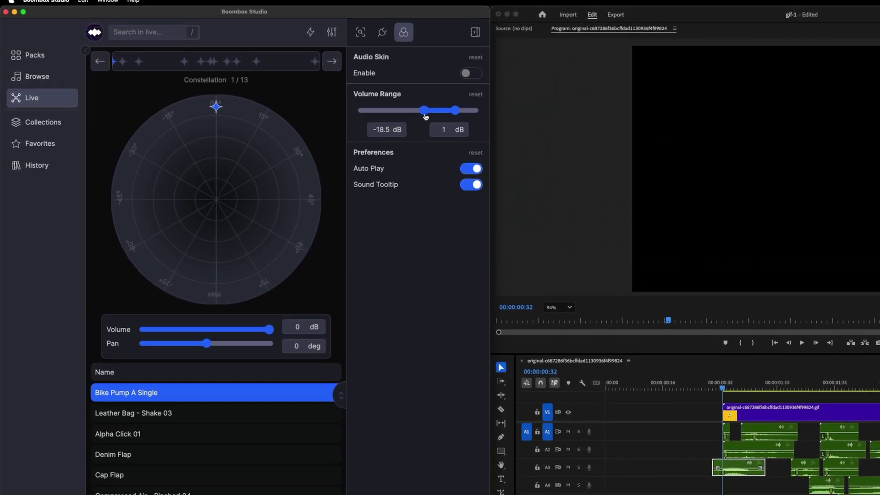
drag(425, 116, 432, 112)
drag(742, 182, 750, 182)
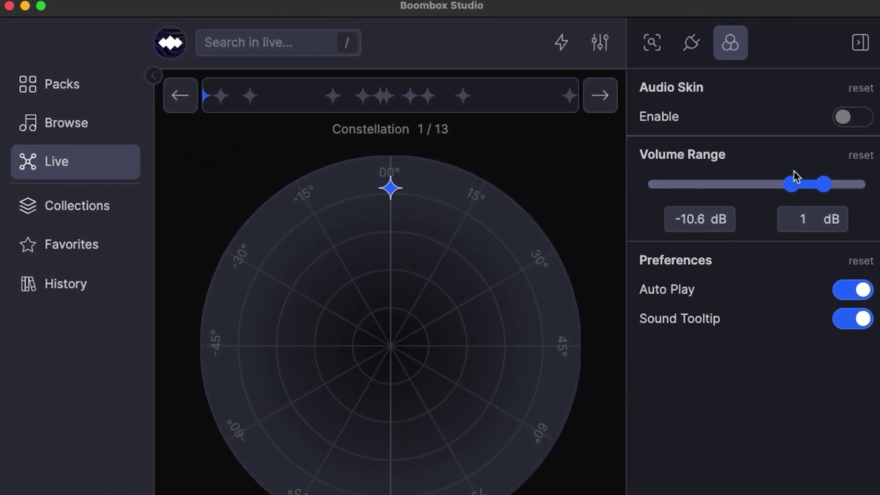
click(841, 121)
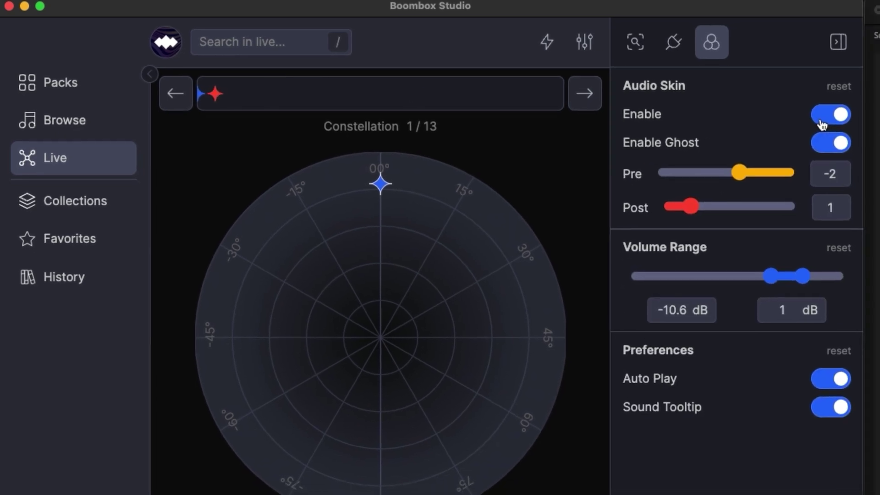
click(833, 122)
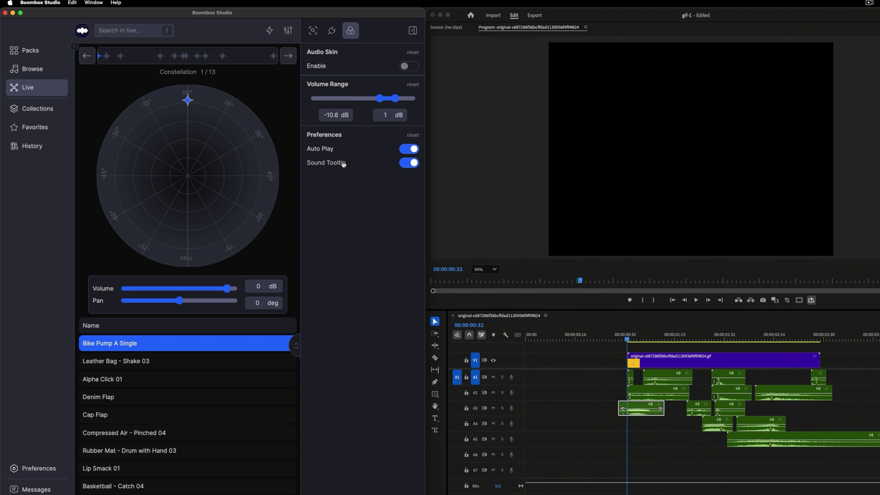
- Set Bike Pump A Single to -3.1 dB, -75.7° and Leather Bag - Shake 03 to -3.3 dB, 4.2°
drag(170, 93, 148, 205)
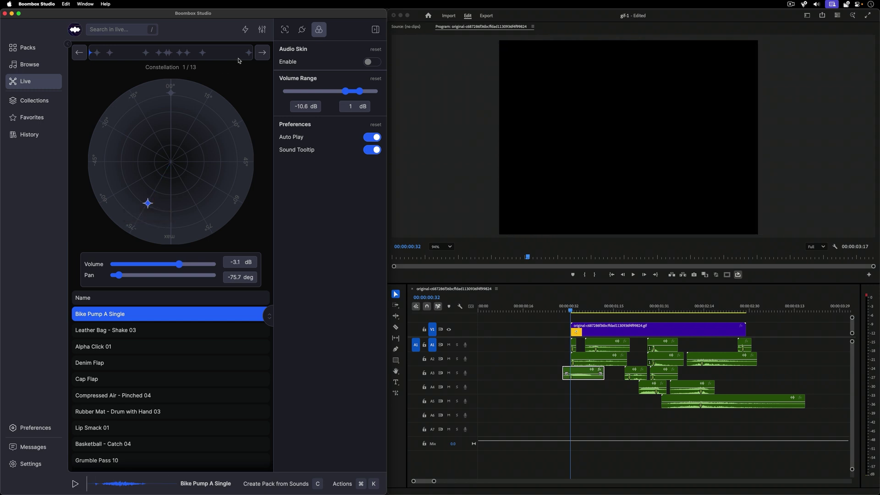
click(263, 52)
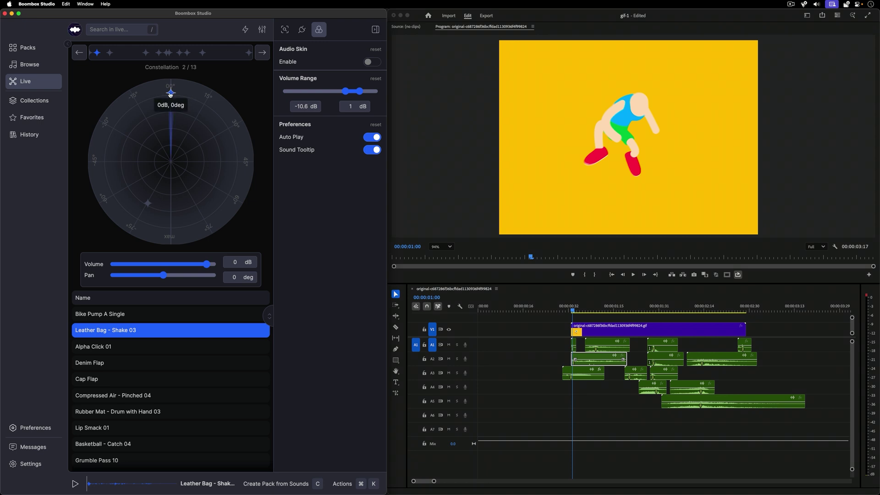
drag(170, 94, 178, 117)
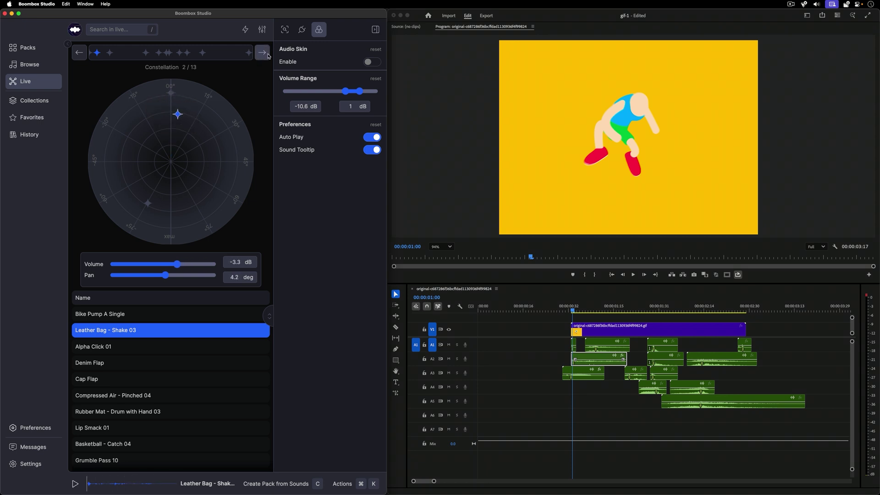
- Enable Audio Skin to show ghost stars and nudge Leather Bag's pan slightly right
click(372, 62)
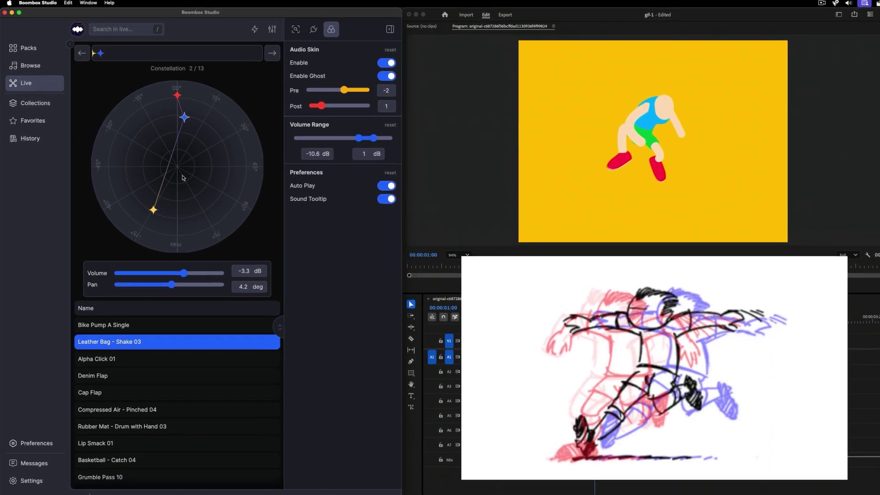
mouse_move(154, 209)
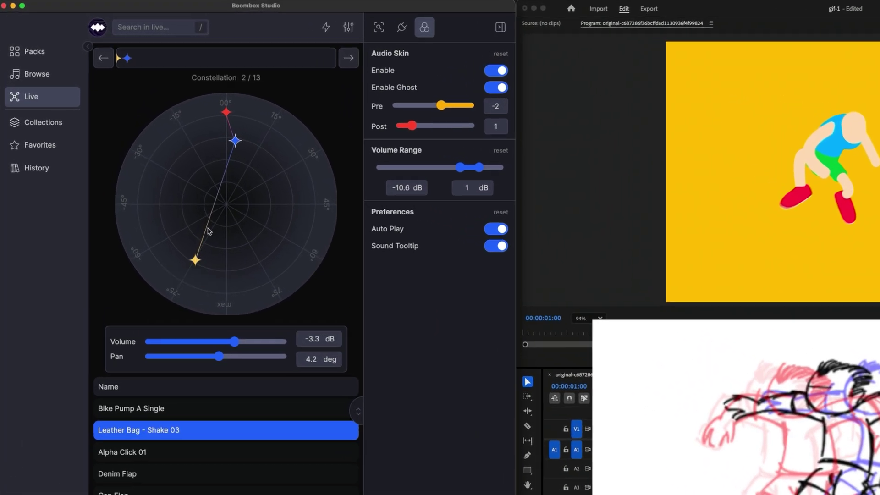
mouse_move(267, 159)
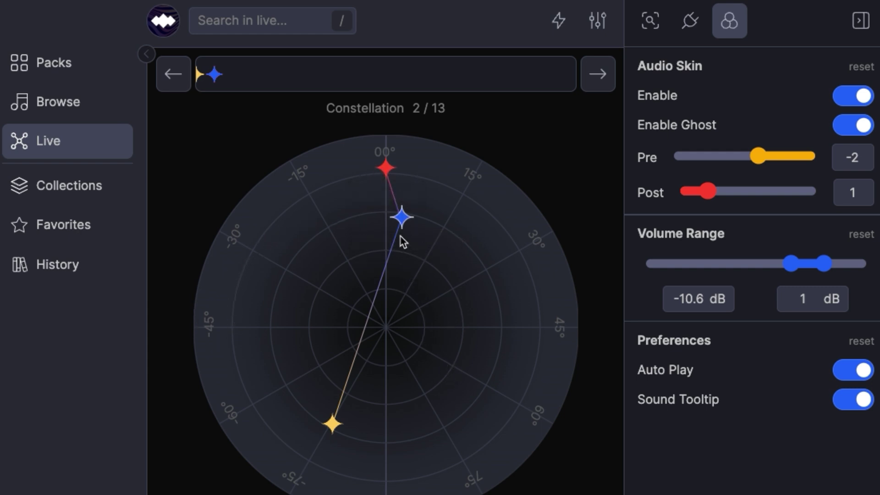
drag(402, 229, 405, 227)
- Place the third constellation sound at -4.6 dB, 11° pan, lasso-selecting the yellow and blue stars
click(590, 85)
drag(387, 169, 421, 250)
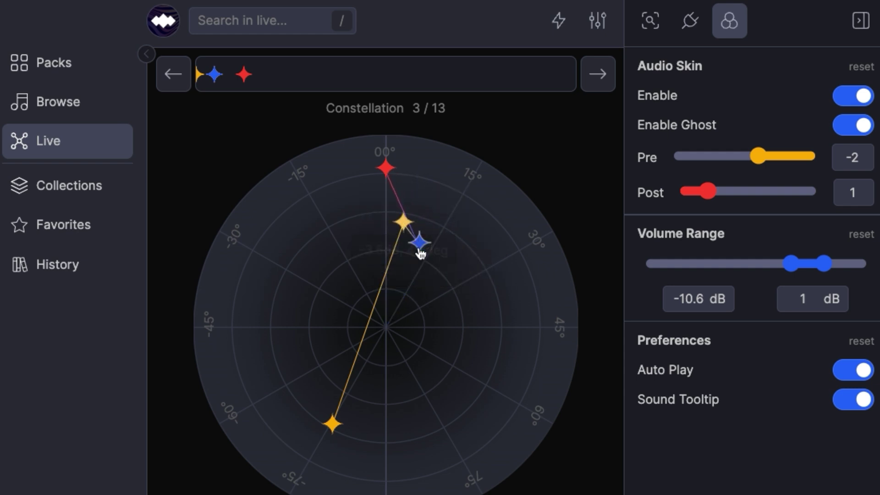
mouse_move(375, 215)
mouse_down()
mouse_move(396, 260)
mouse_move(438, 253)
mouse_up()
drag(407, 205, 408, 202)
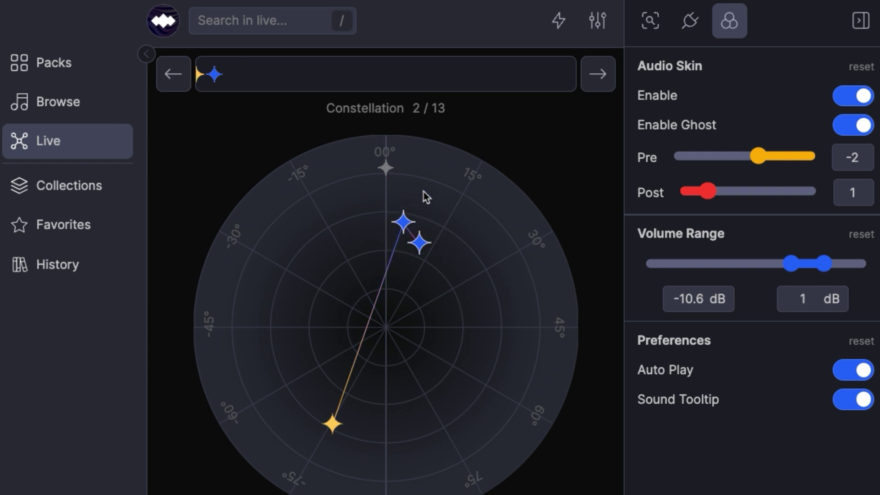
drag(370, 171, 408, 186)
click(598, 74)
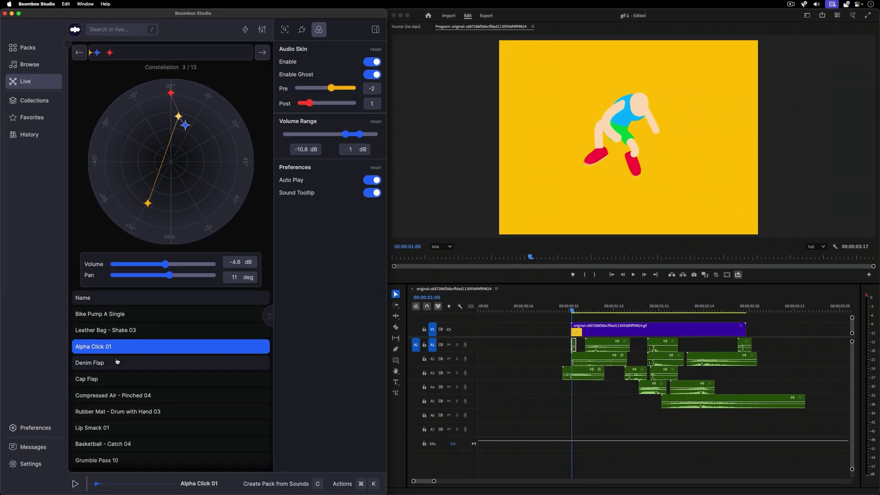
- Lower and pan Denim Flap, Cap Flap, Compressed Air - Pinched 04 and Lip Smack 01
click(141, 433)
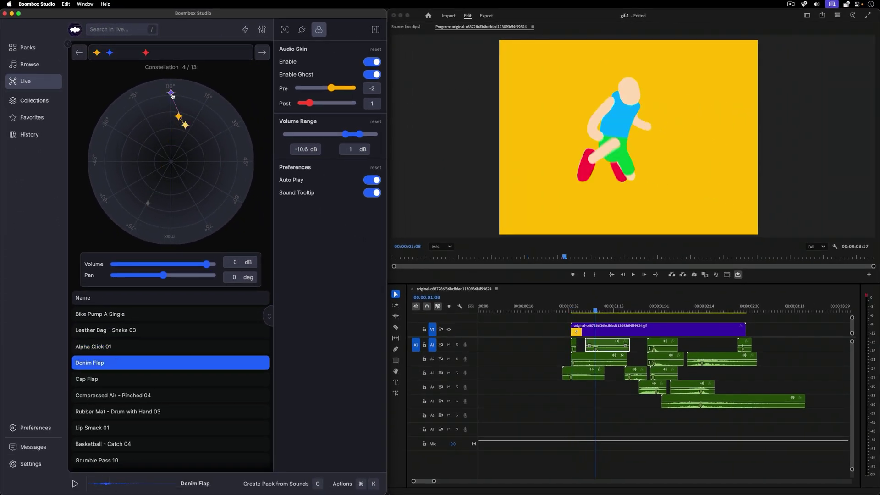
drag(173, 95, 211, 189)
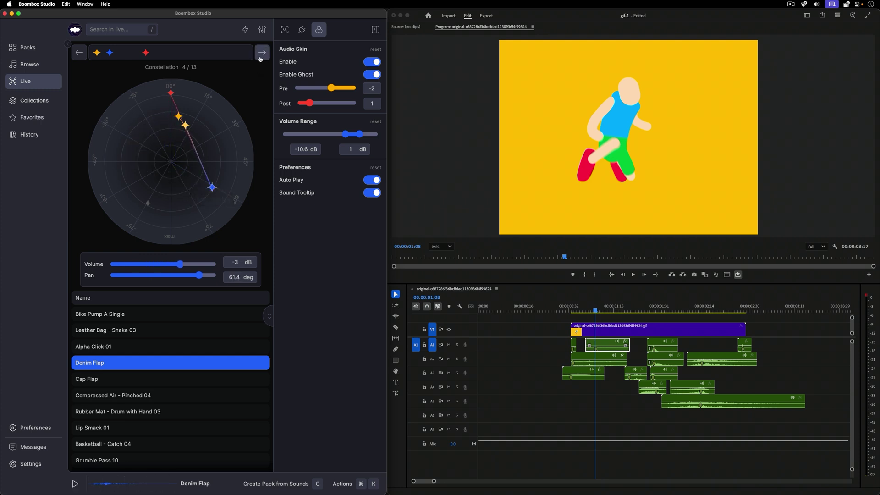
drag(214, 189, 207, 145)
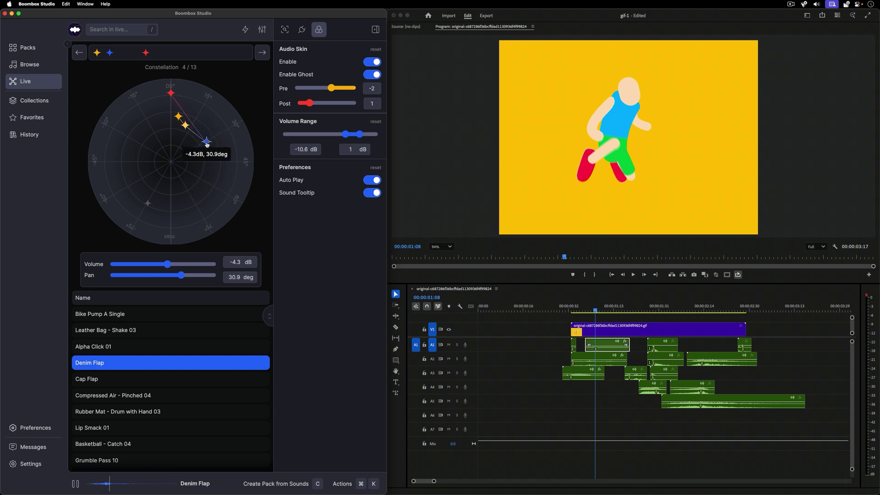
click(260, 54)
drag(173, 93, 200, 151)
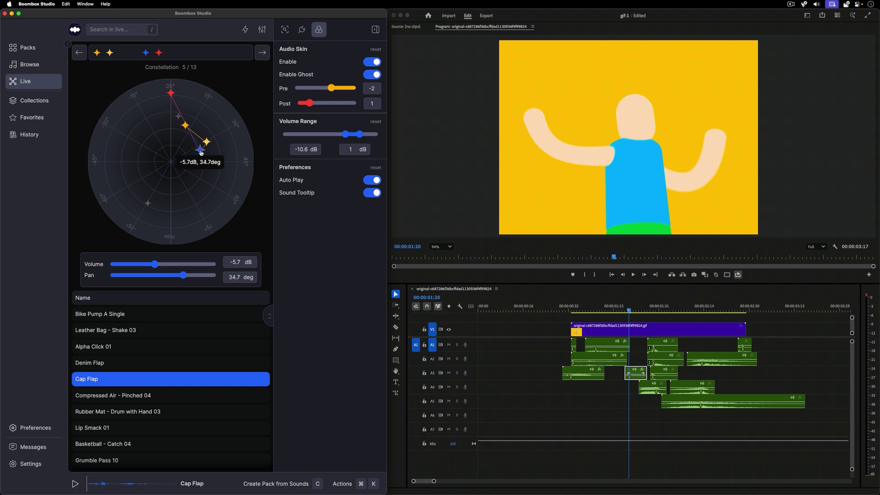
click(262, 53)
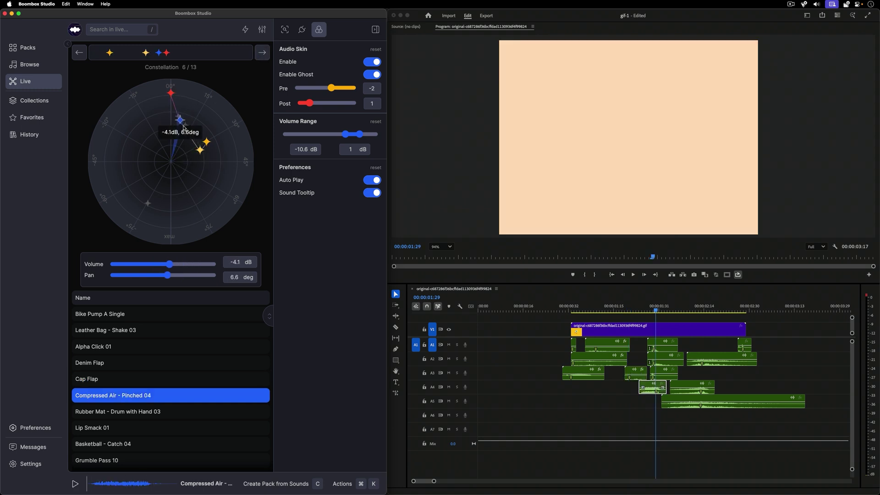
mouse_move(188, 136)
mouse_down()
mouse_move(199, 146)
mouse_move(194, 130)
mouse_move(183, 130)
mouse_up()
click(262, 52)
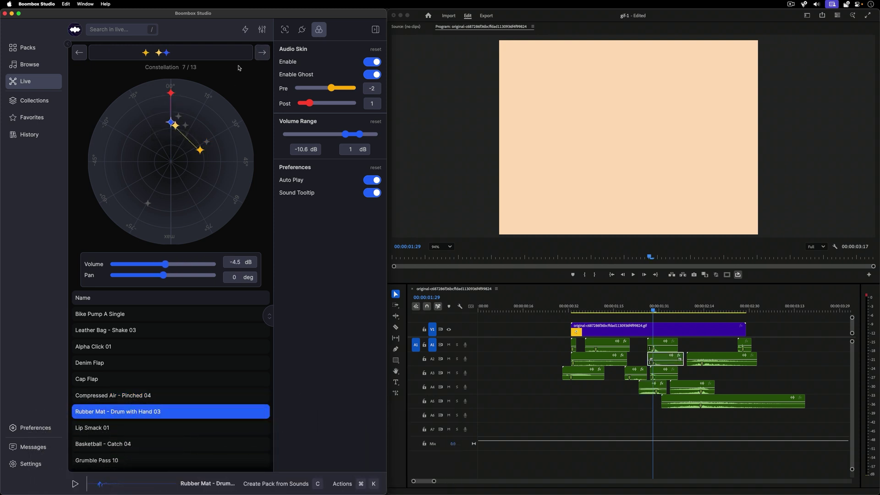
click(259, 54)
drag(193, 130, 193, 135)
- Lower and pan left Basketball - Catch 04, Grumble Pass 10, Mouth Whoosh - Fast 03 and Heavy Whoosh, Quick 02
click(260, 52)
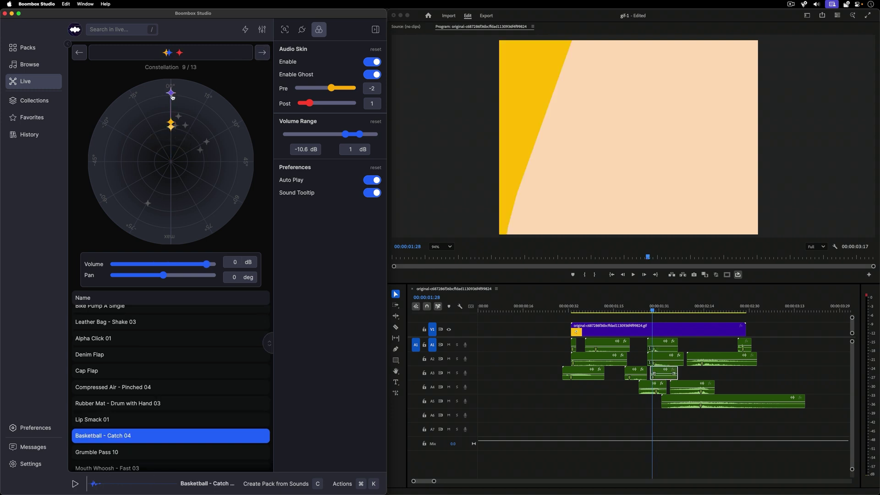
drag(172, 96, 146, 137)
click(263, 52)
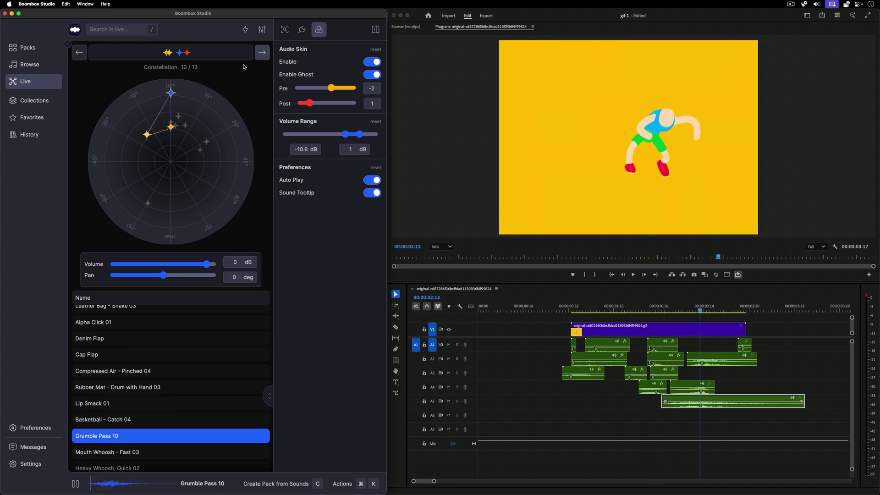
drag(172, 96, 130, 136)
click(263, 53)
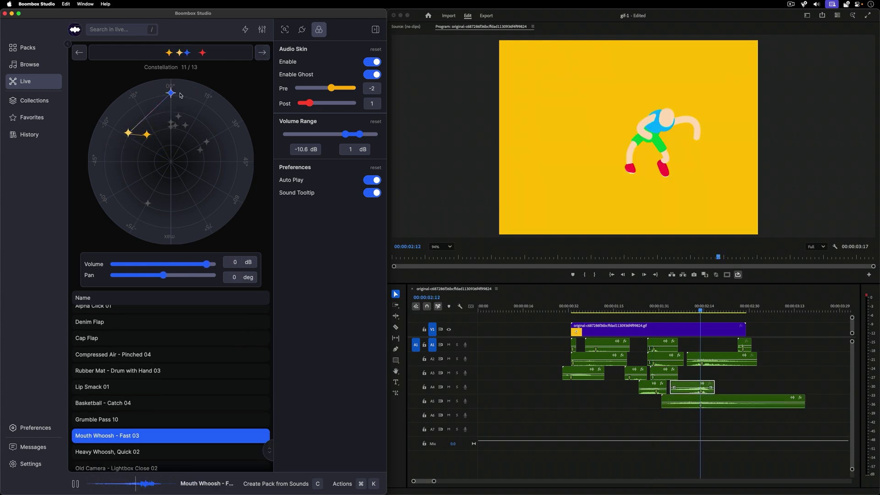
drag(172, 97, 125, 145)
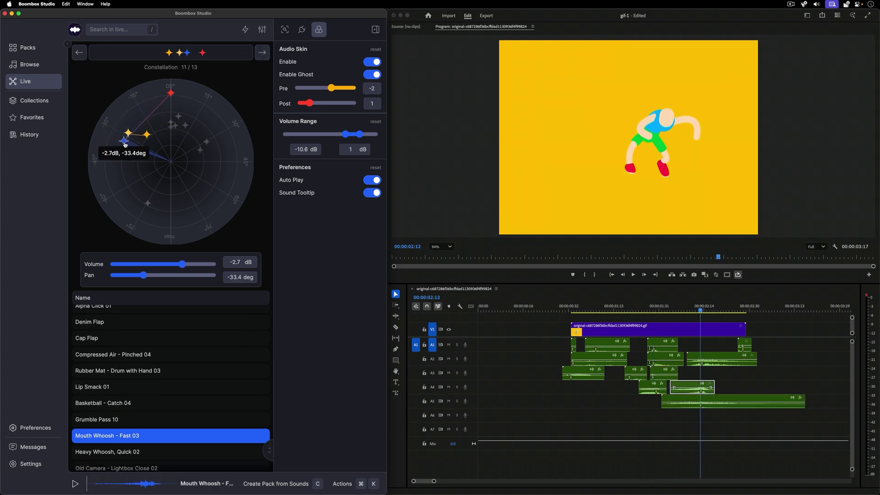
click(262, 53)
drag(171, 93, 129, 140)
- Mix Old Camera - Lightbox Close 02 at -3.6 dB, -28.1° pan, then replay from about one second
click(262, 53)
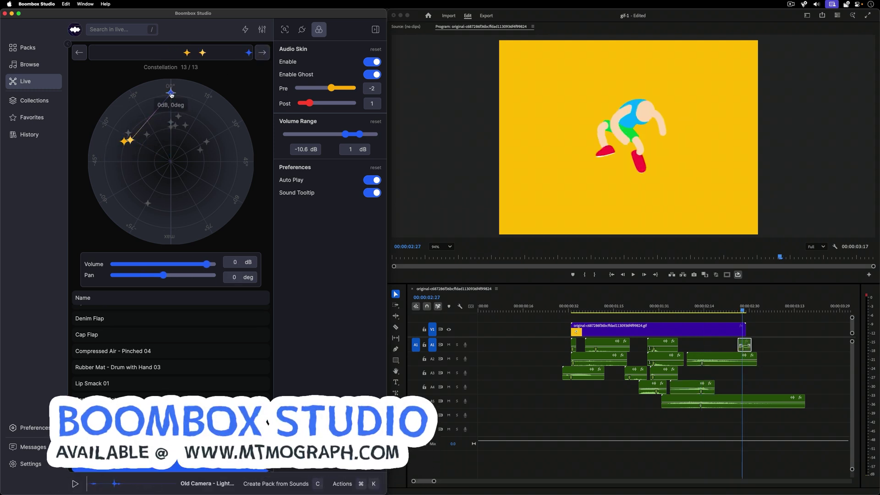
drag(170, 93, 127, 141)
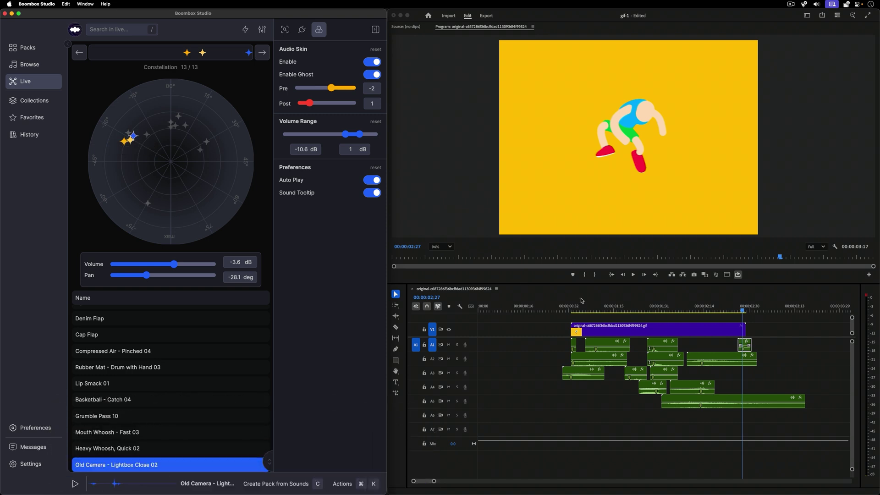
click(565, 306)
key(space)
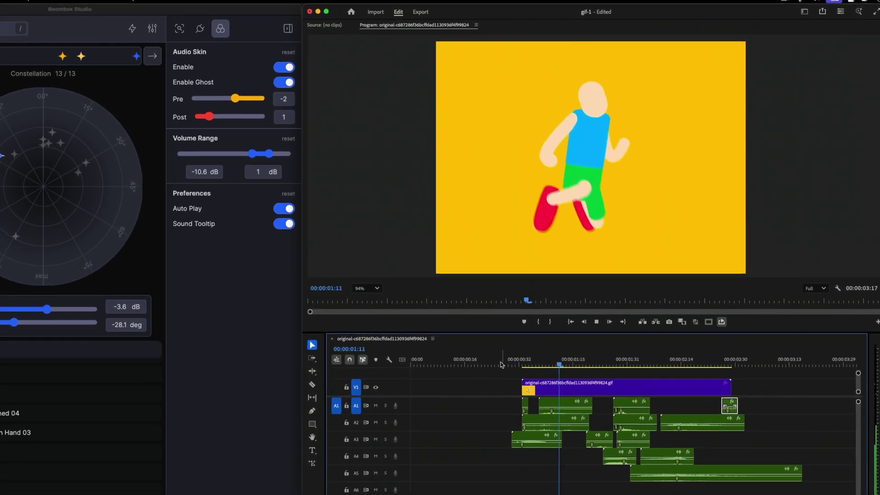